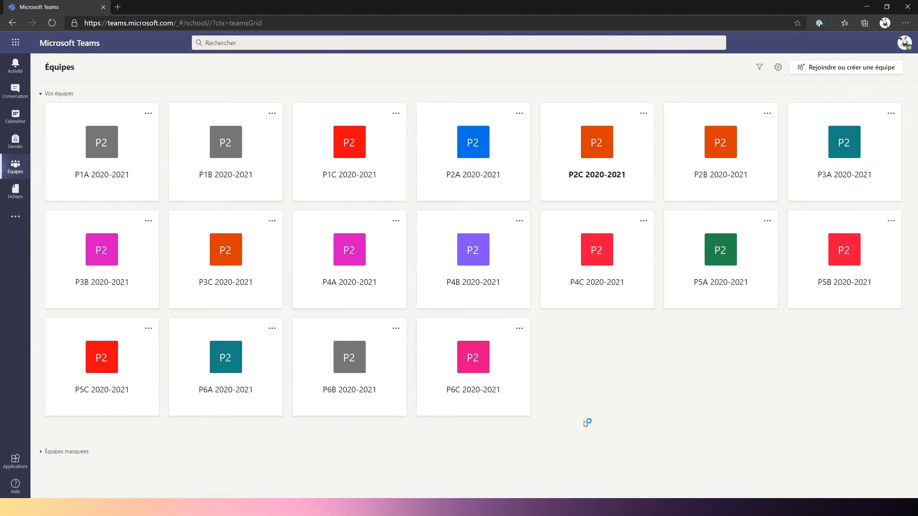
Step: Open the P1A 2020-2021 team and view its owners and members on the team management page
click(101, 154)
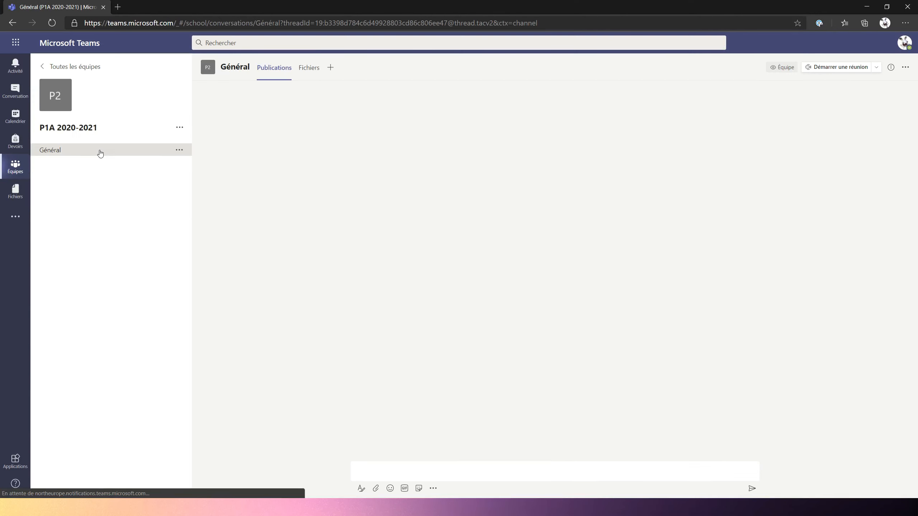
click(177, 130)
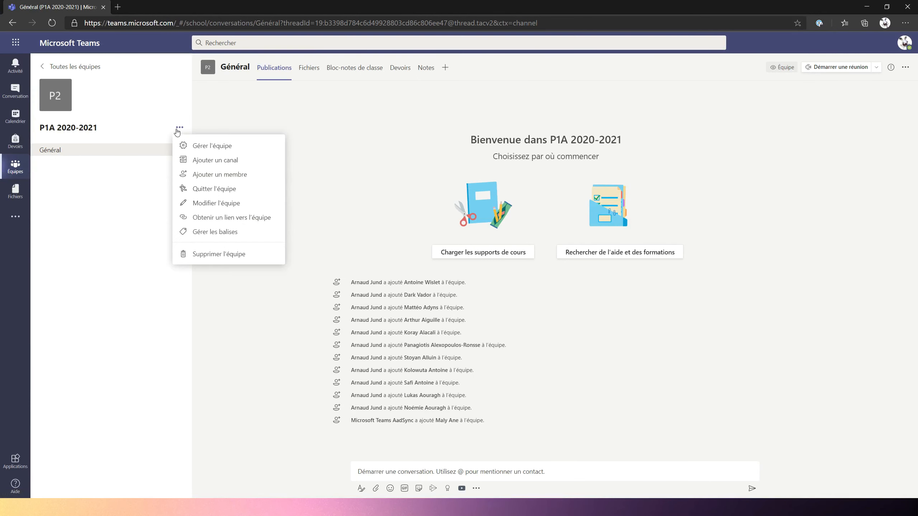
click(191, 144)
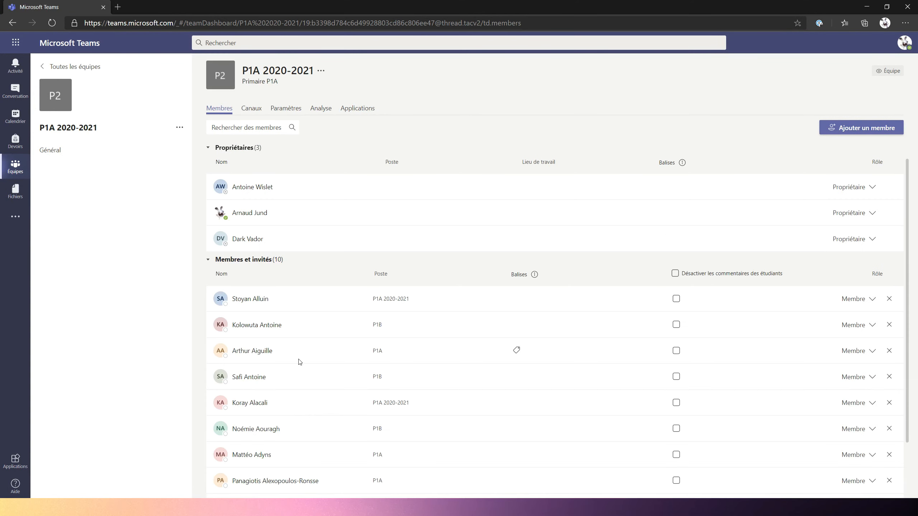
Step: Open the files of the team's Général channel and check which account is signed in
click(57, 149)
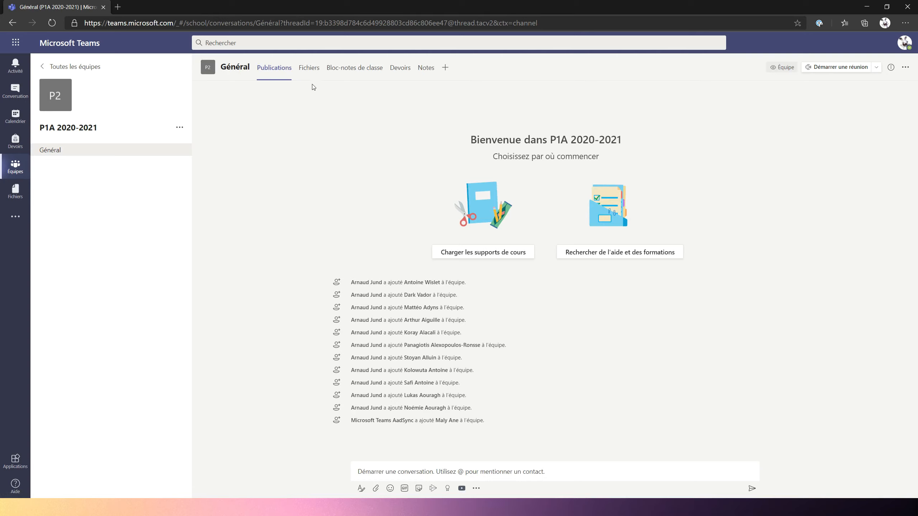
click(308, 71)
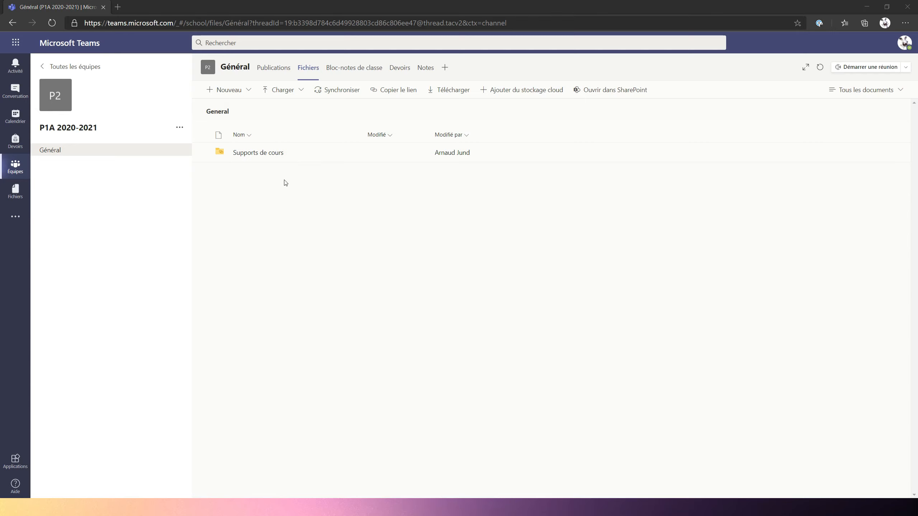
click(904, 44)
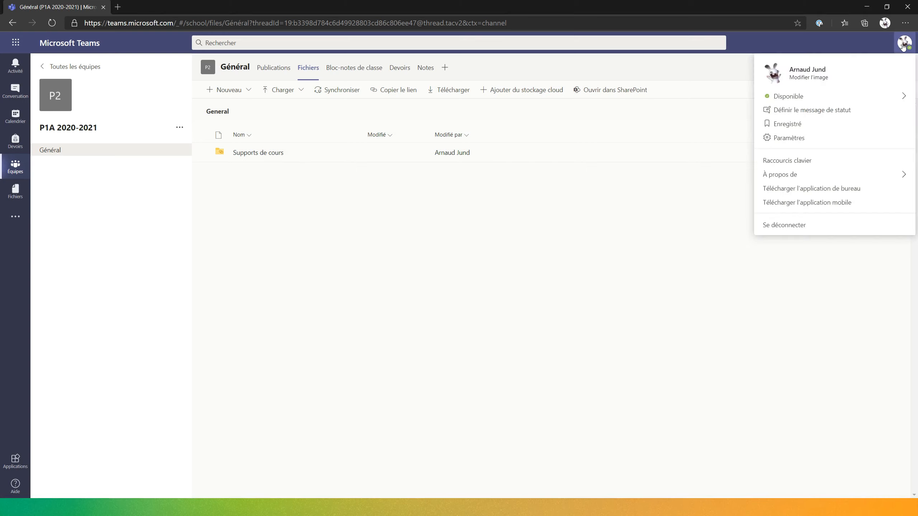
click(503, 255)
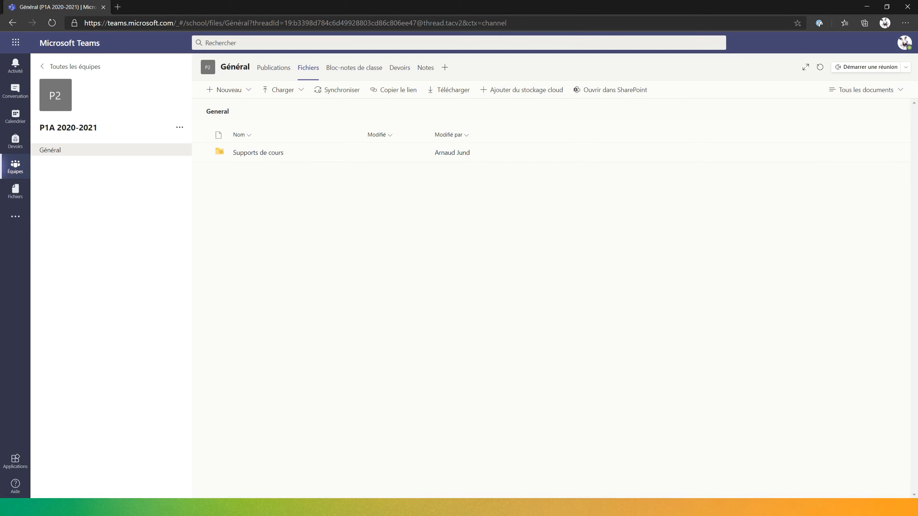
Step: Switch to the Chrome window holding the student's Teams session and check its signed-in account
key(alt+Tab)
double_click(423, 59)
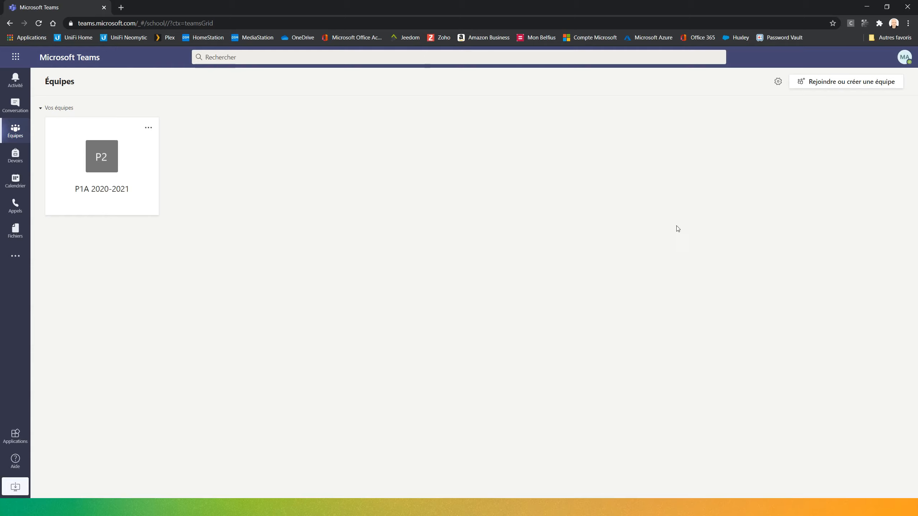
click(905, 56)
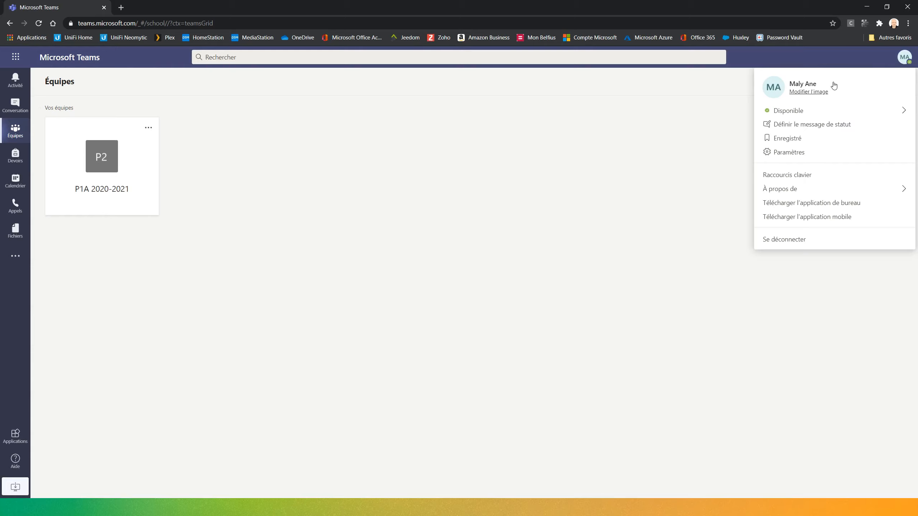
Step: Open the files of the P1A 2020-2021 team as the student and examine the options for creating and uploading items
click(107, 166)
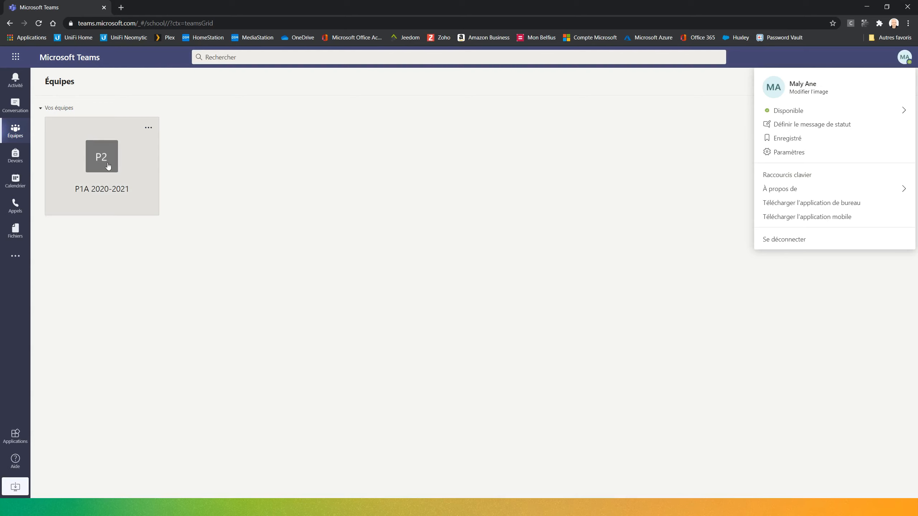
click(315, 86)
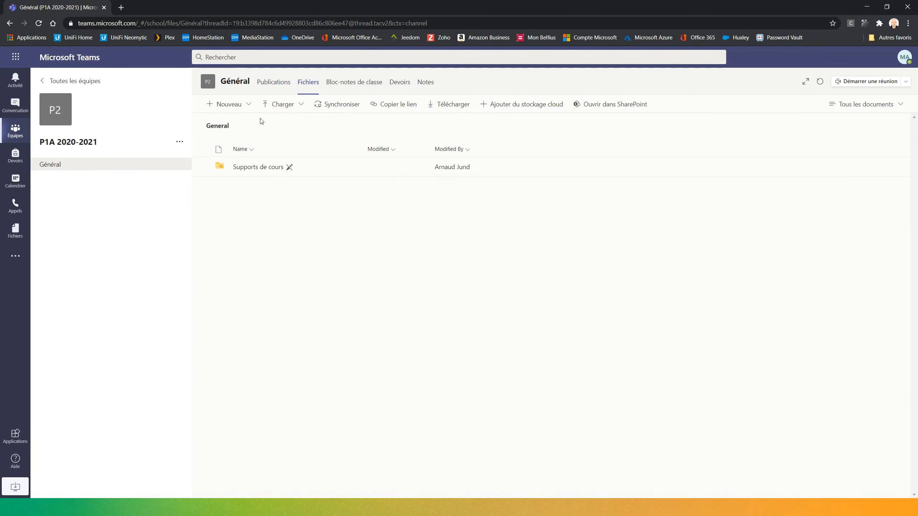
click(248, 108)
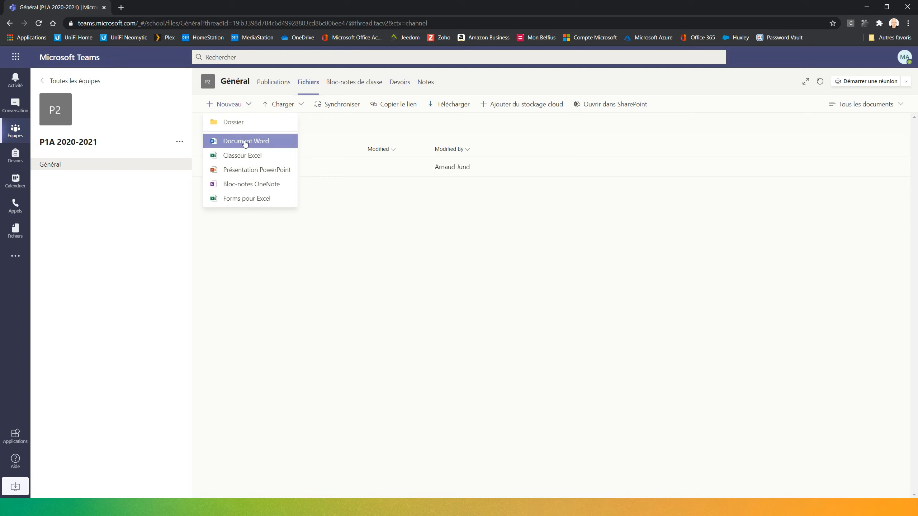
click(302, 105)
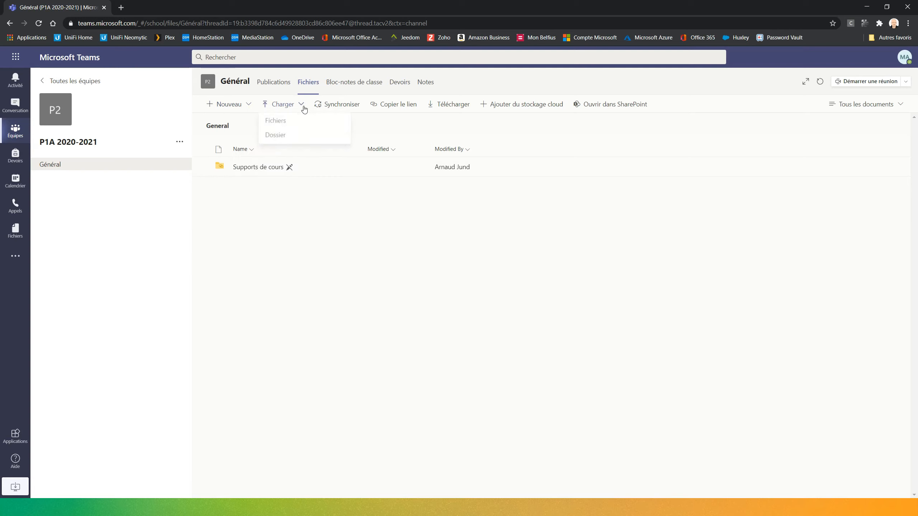
click(275, 213)
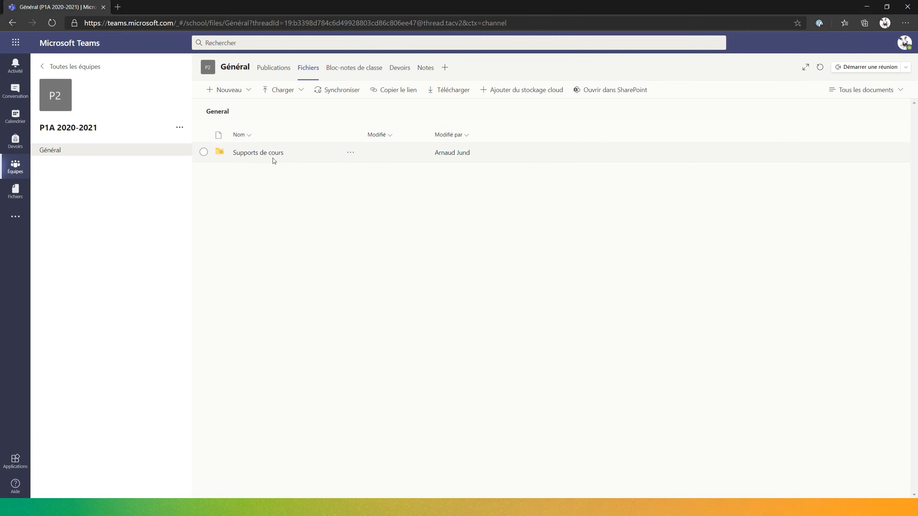
Step: Select the Supports de cours folder in the owner's session, examine its available options and deselect it
click(204, 153)
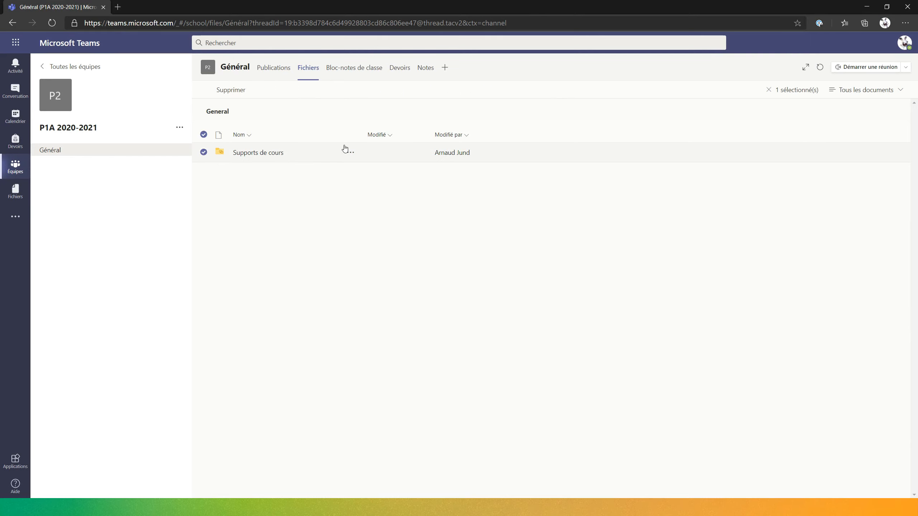
click(351, 152)
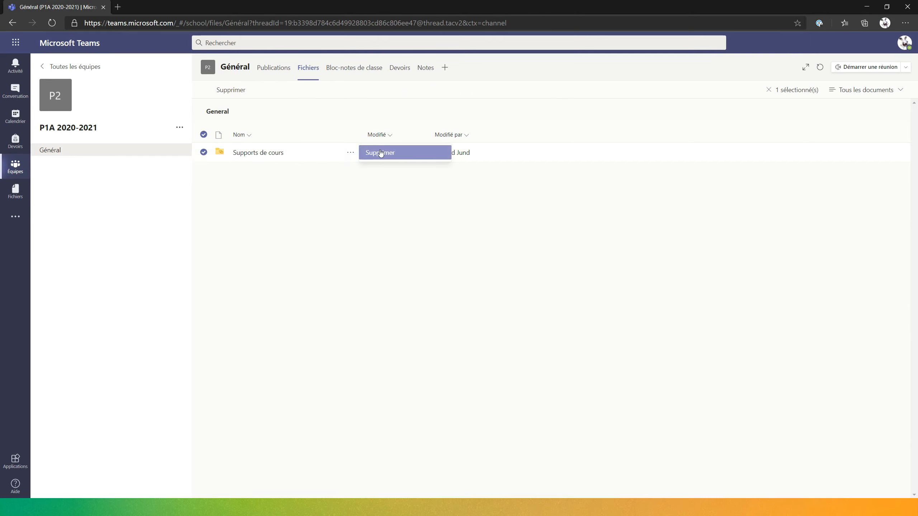
click(204, 153)
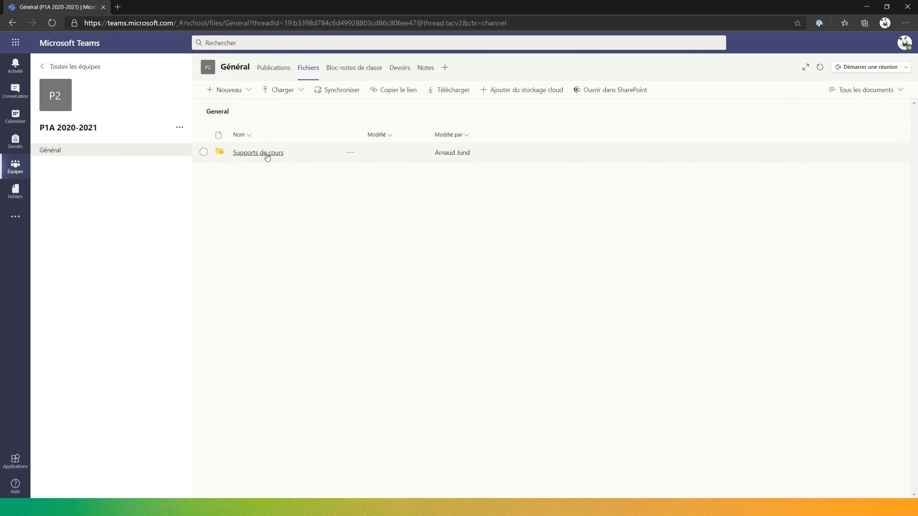
Step: Create a folder named test in the Général channel's files and pin it above the file list
click(249, 91)
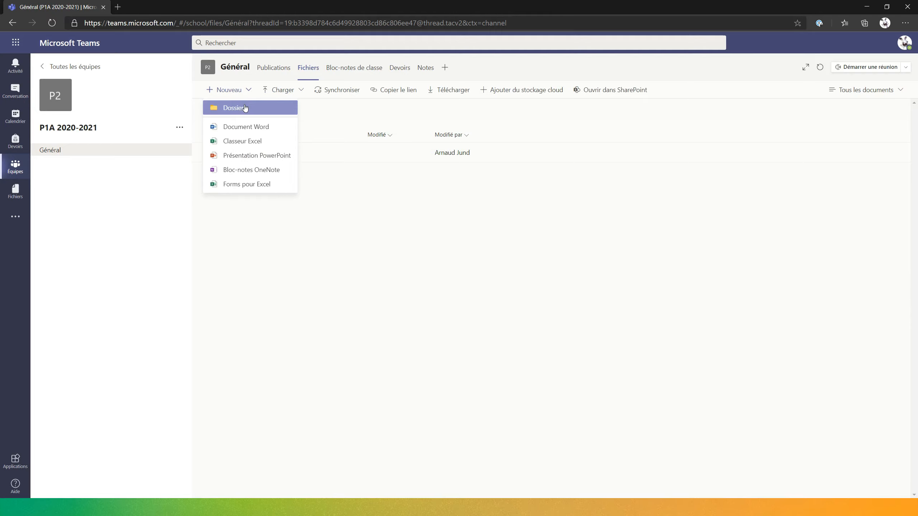
click(244, 108)
text(test)
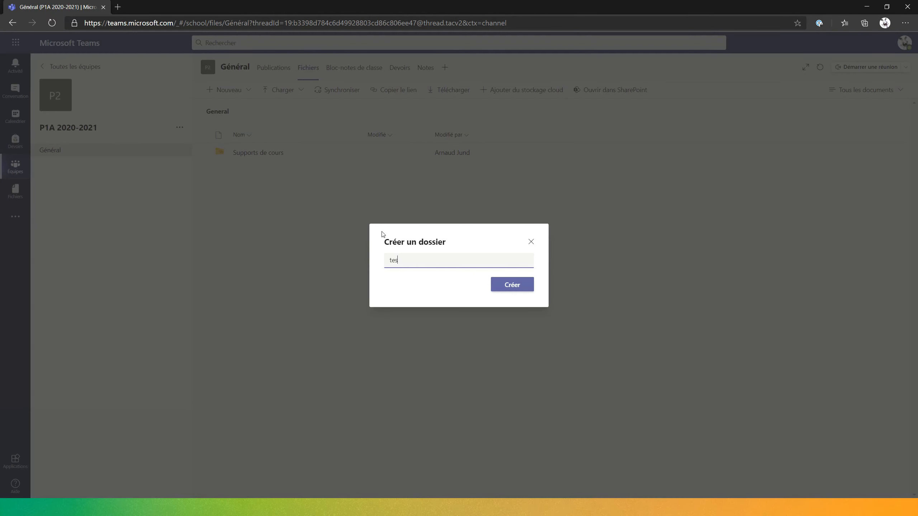
click(514, 286)
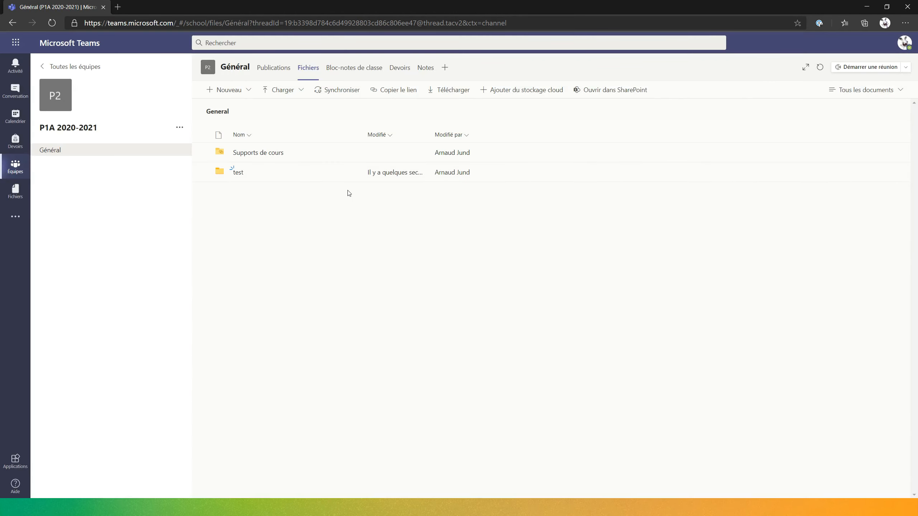
click(350, 173)
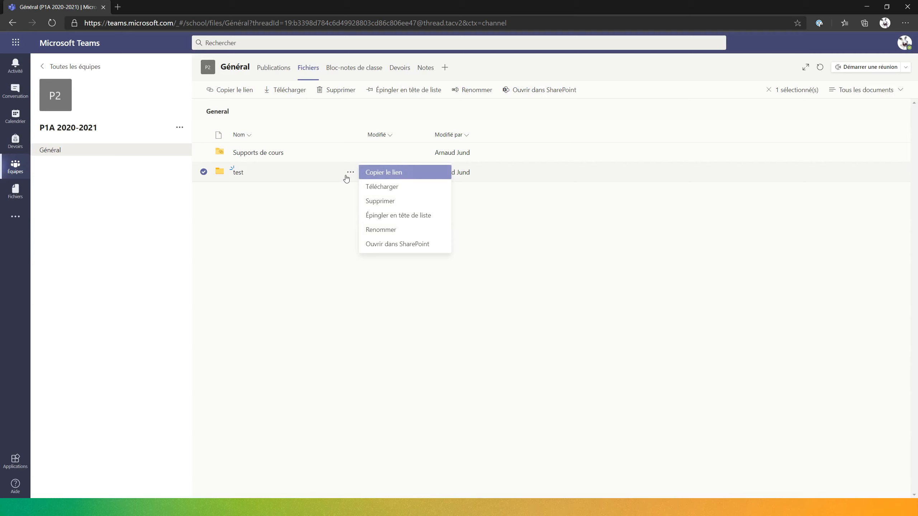
click(390, 216)
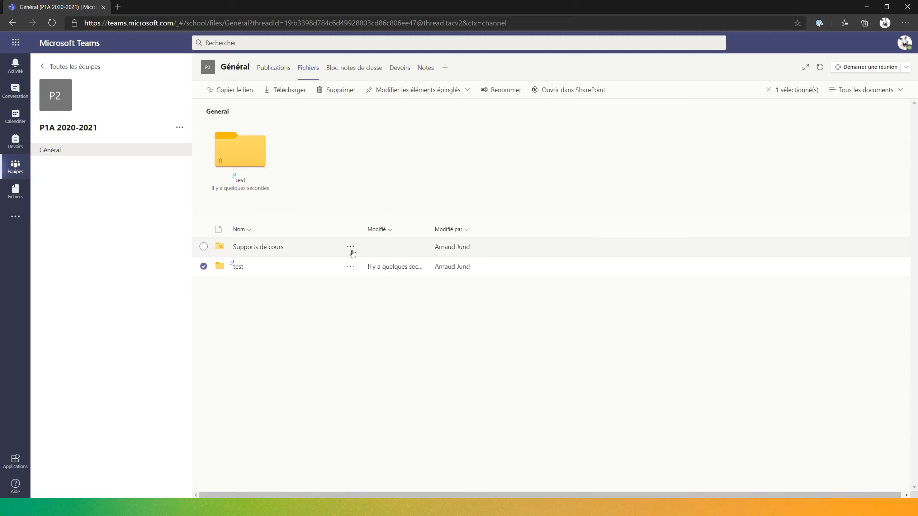
Step: Compare the options of the Supports de cours and test folders, and delete the Supports de cours folder
click(351, 248)
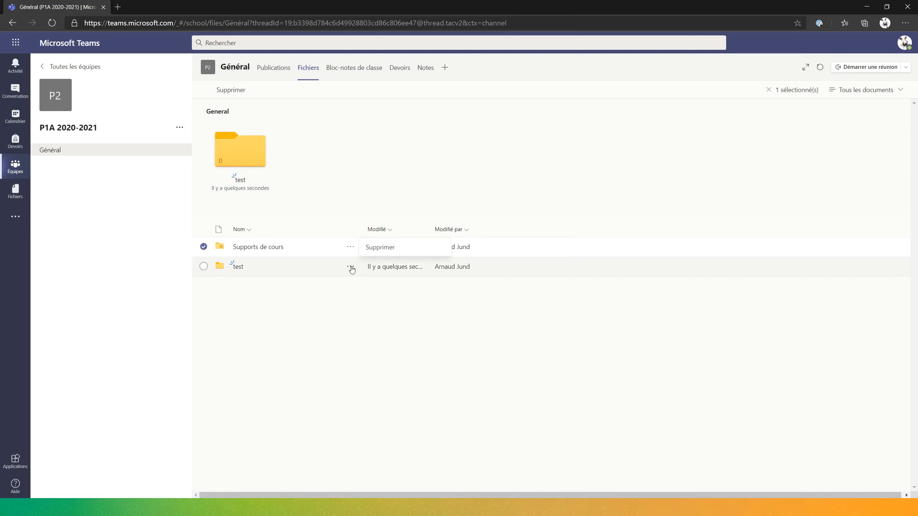
click(351, 266)
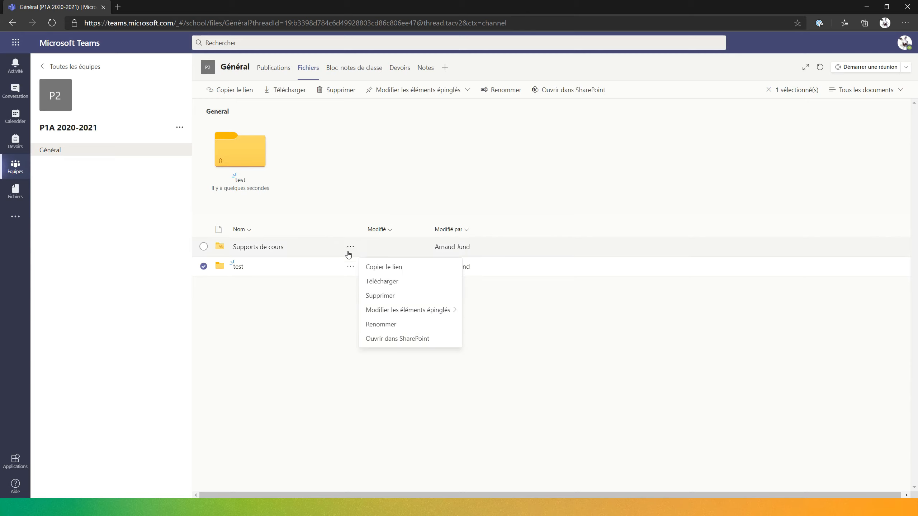
click(350, 246)
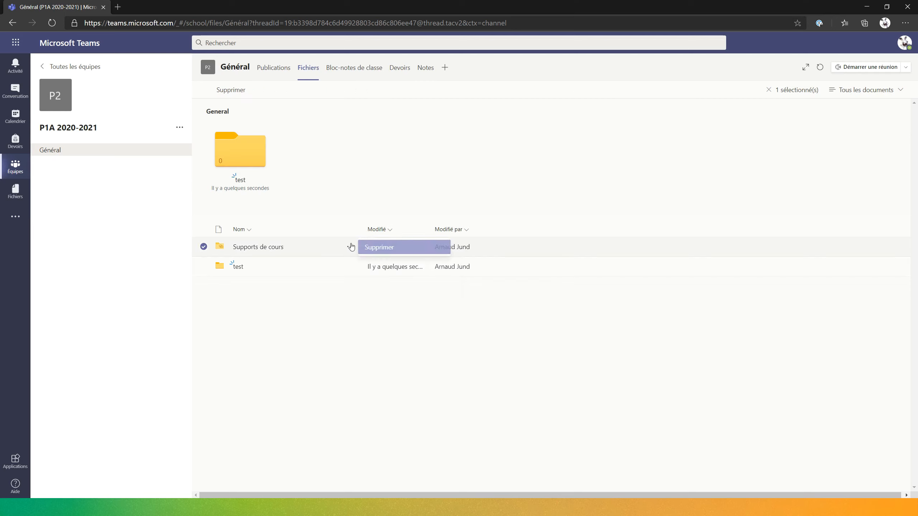
click(383, 249)
click(534, 296)
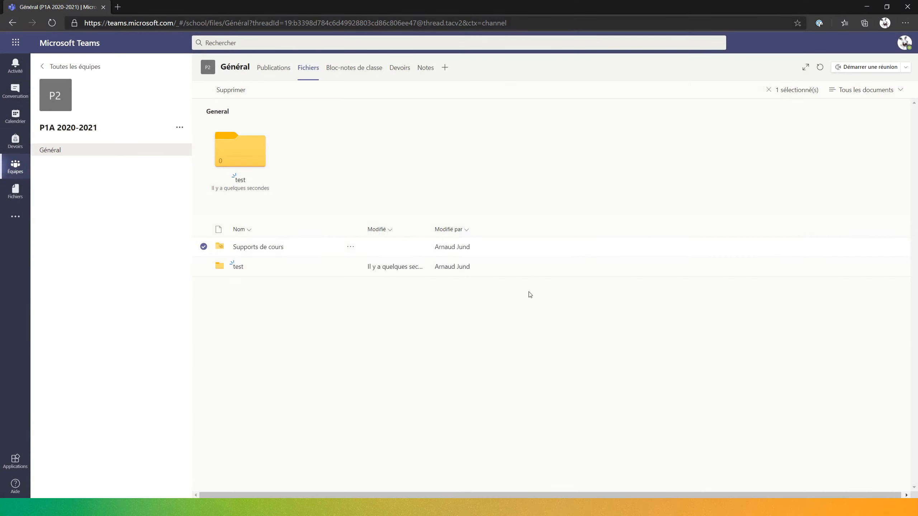
Step: Delete the test folder from the Général channel's file list, including its pinned entry
click(351, 247)
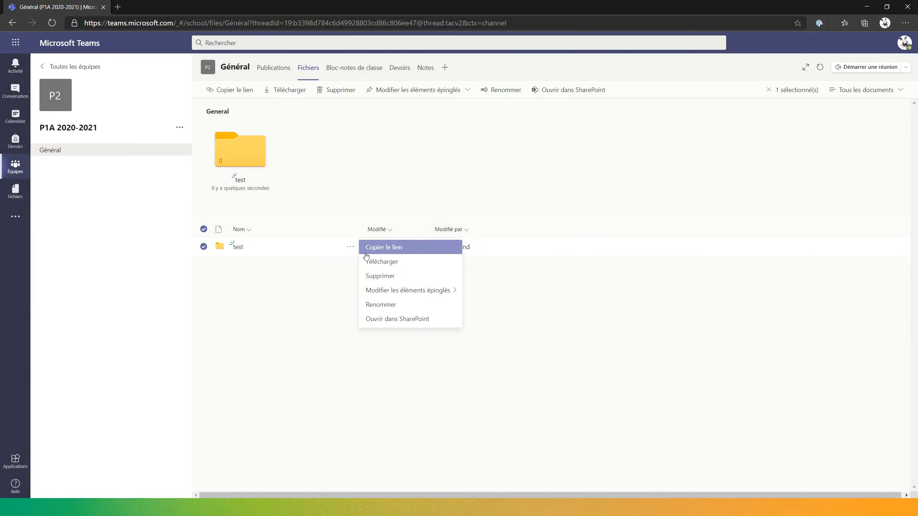
click(386, 276)
click(456, 292)
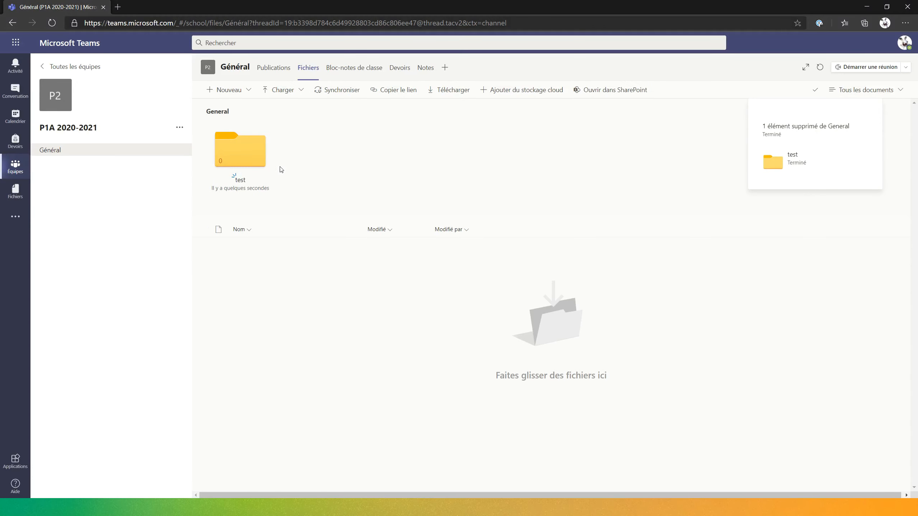
click(272, 127)
right_click(272, 128)
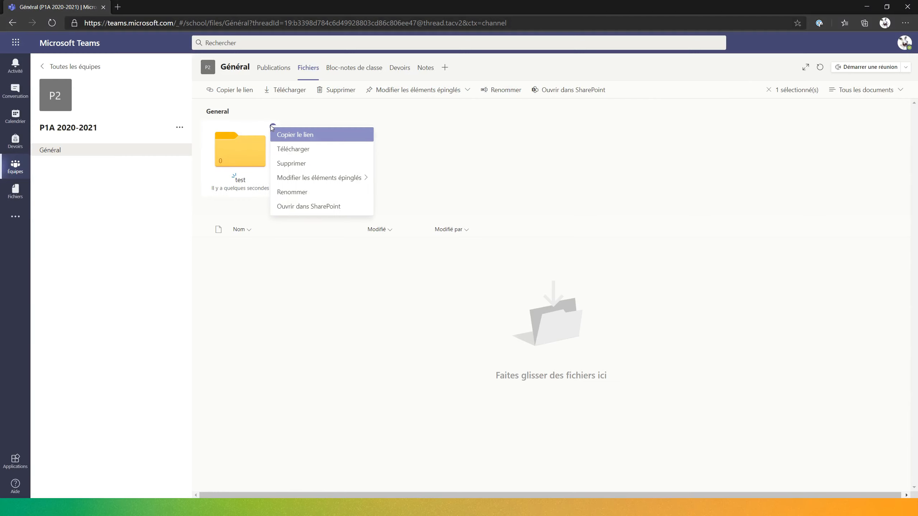
click(305, 165)
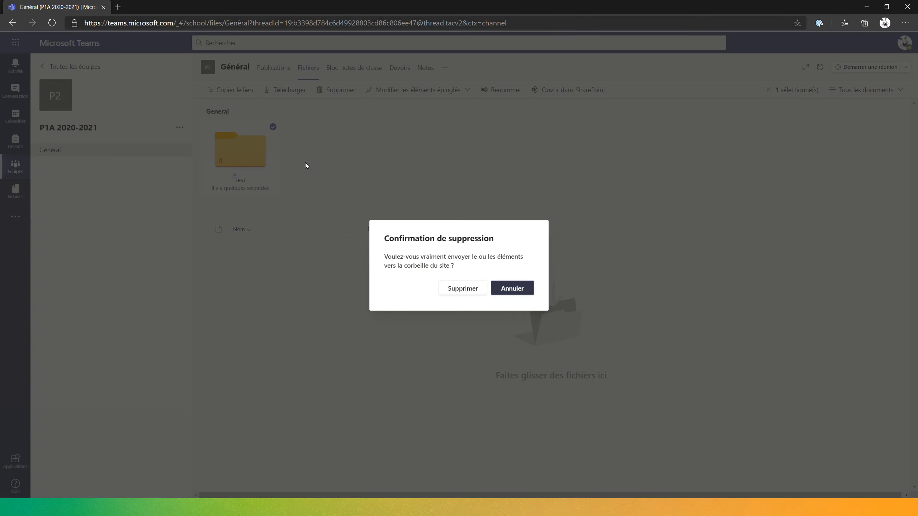
click(471, 284)
click(68, 155)
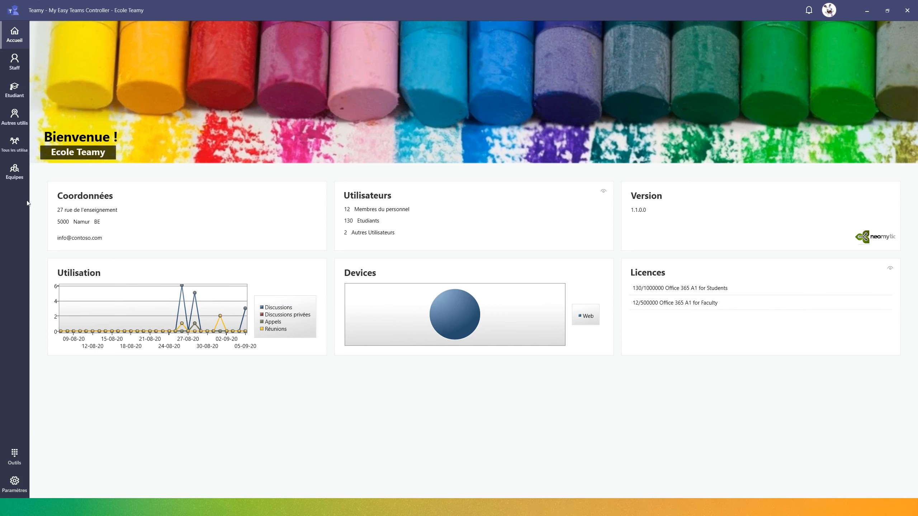
Step: Open the P1A 2020-2021 team in Teamy, select the student among its users and view its channels and folders
click(10, 181)
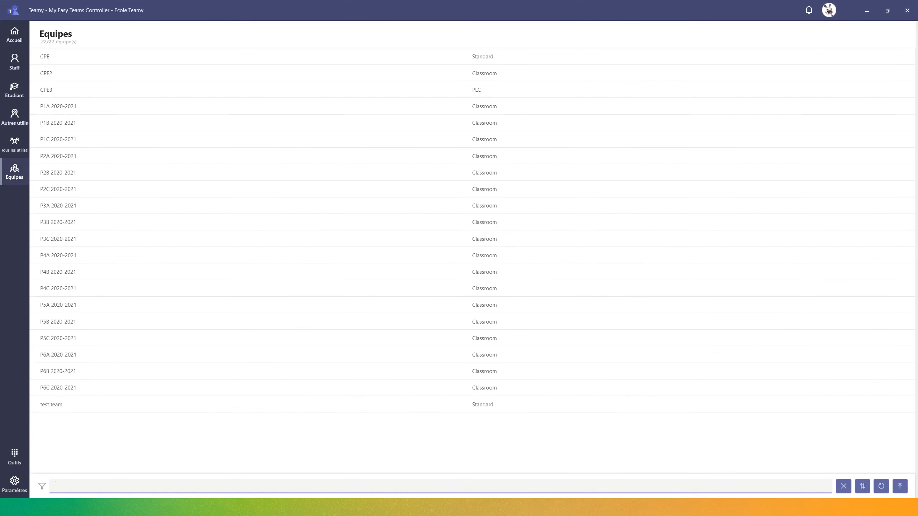
click(55, 110)
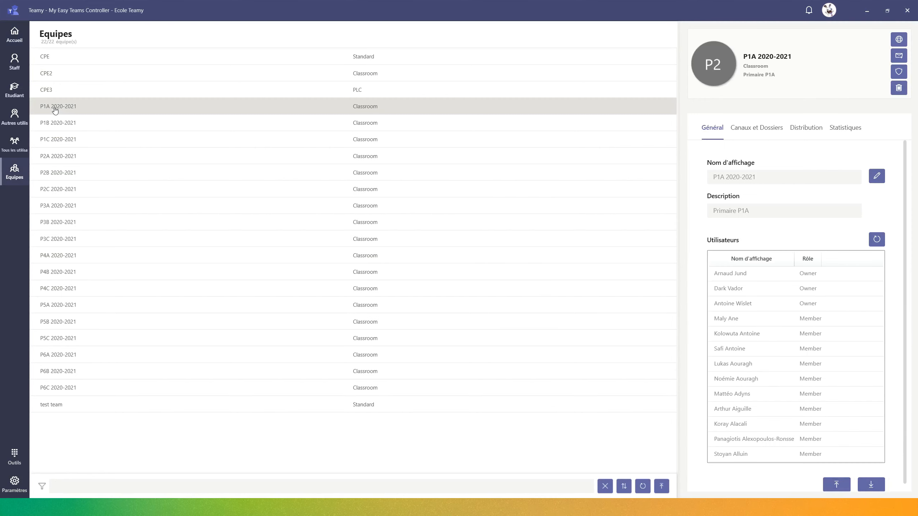
click(754, 322)
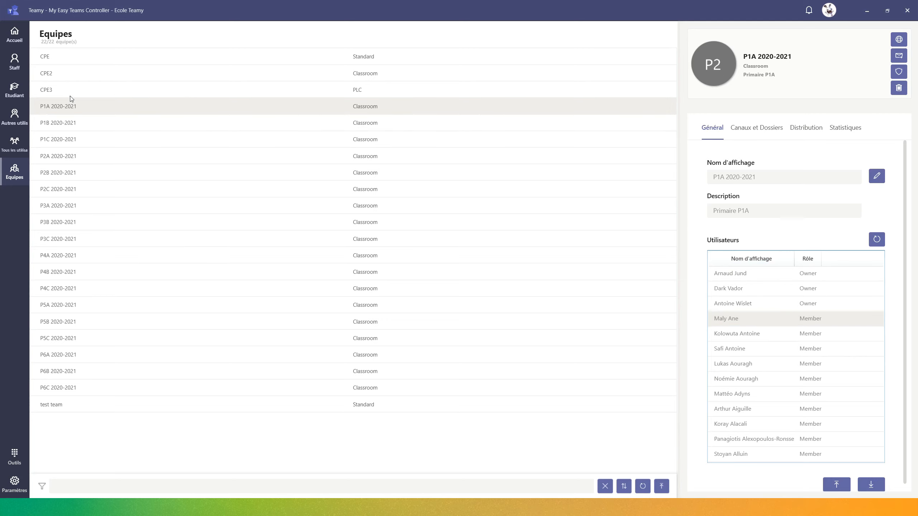
click(756, 133)
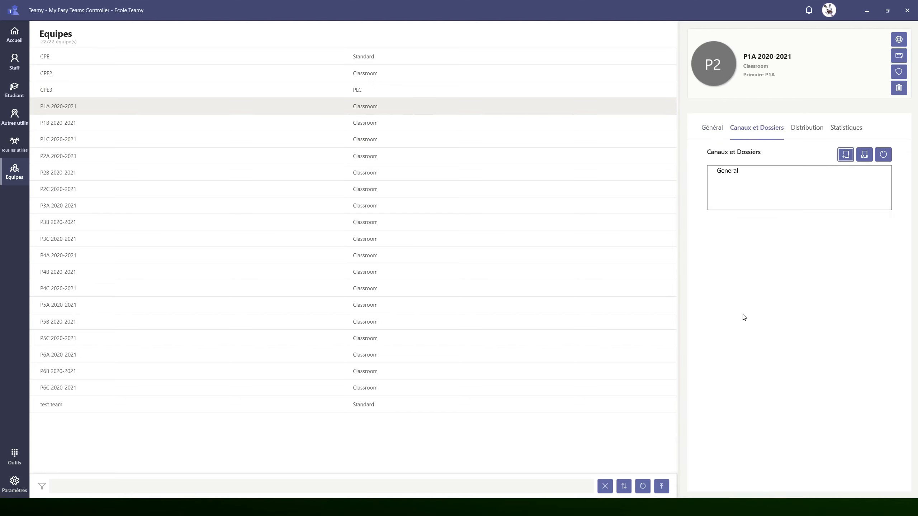
Step: View the General channel's permissions in the P1A 2020-2021 team and reload its channels and folders
click(725, 172)
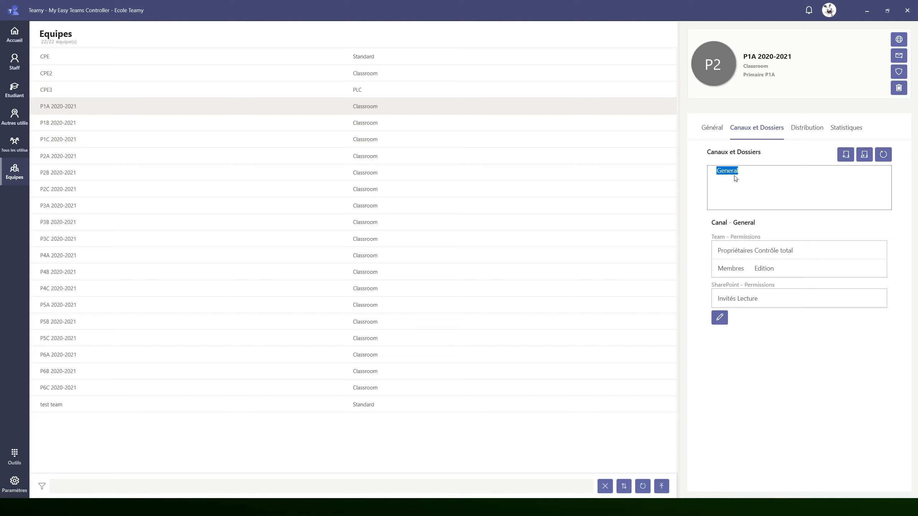
click(884, 156)
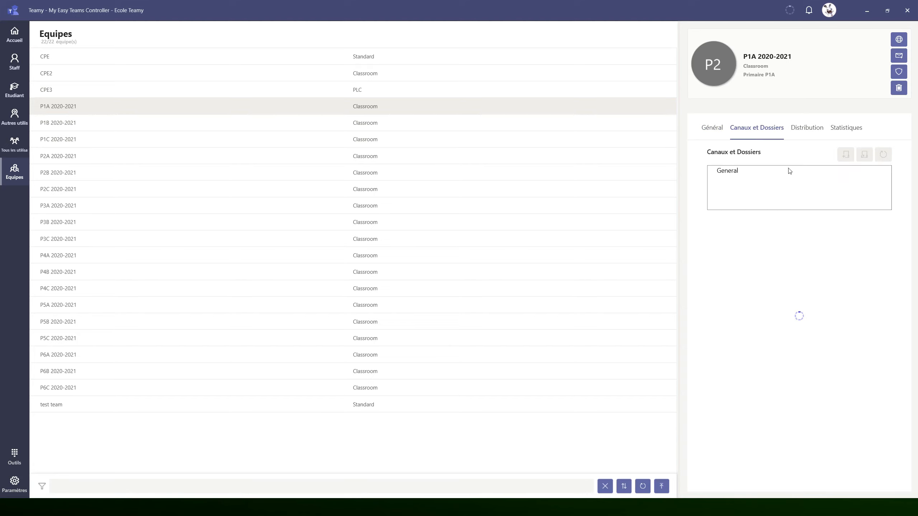
click(732, 175)
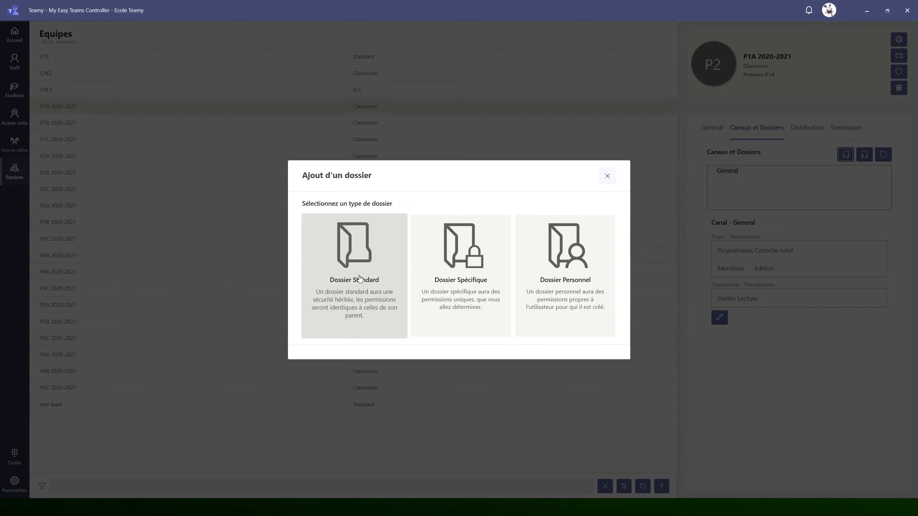
Step: Create a specific folder (Dossier Spécifique) named Support de cours under General, with members' rights set to Lecture
click(465, 277)
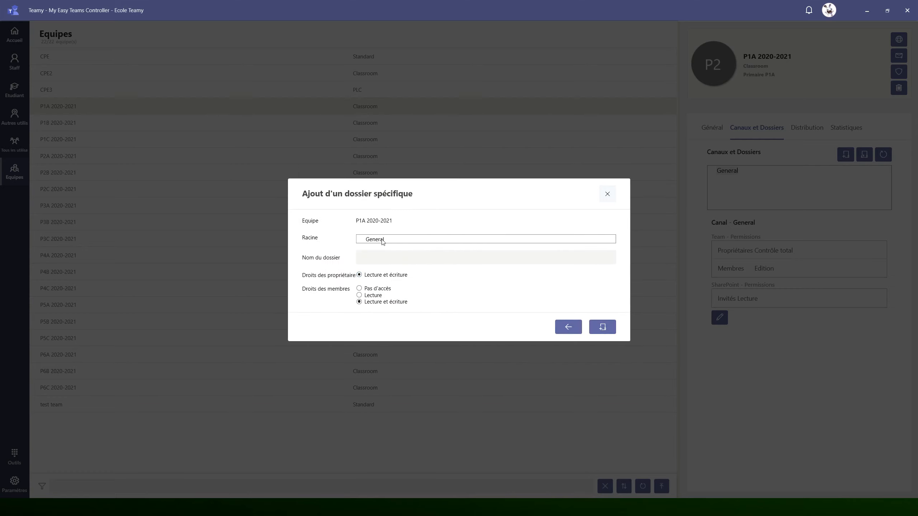
double_click(382, 240)
click(377, 261)
text(Supp)
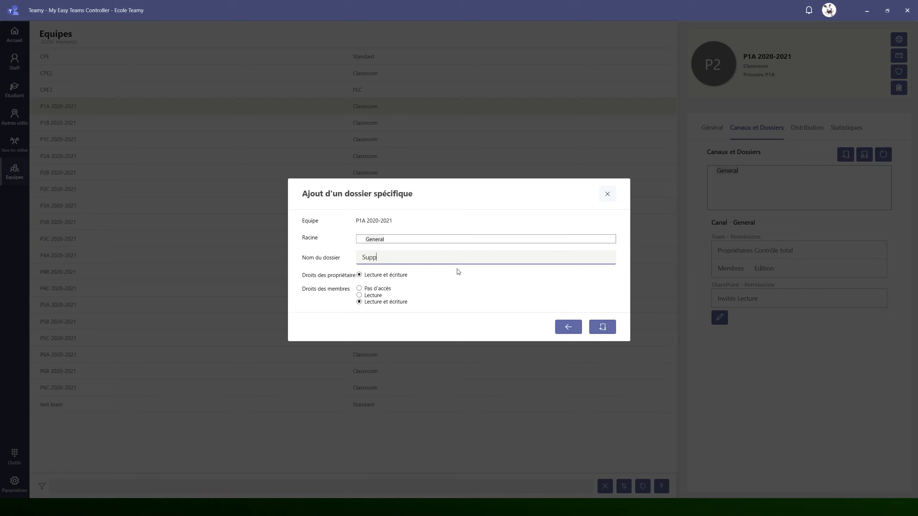
text(ort de cours)
click(359, 295)
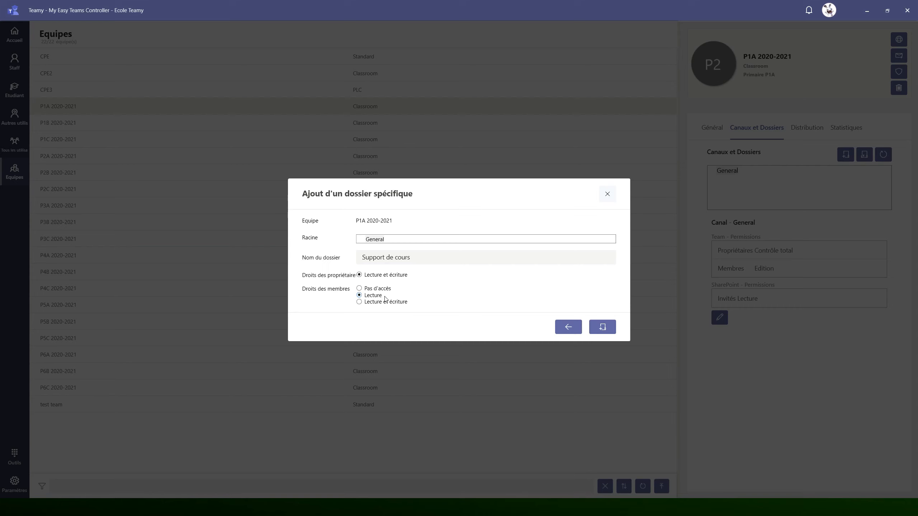
click(608, 332)
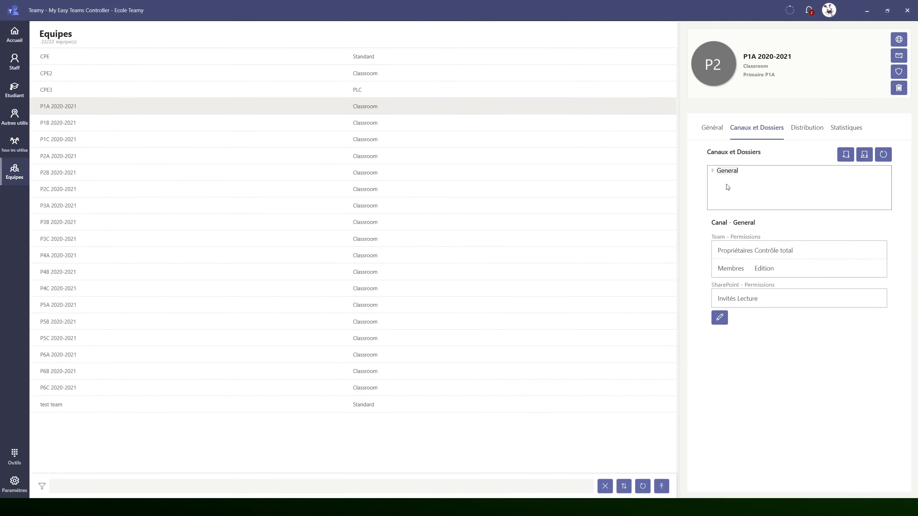
Step: Expand the General channel and inspect the permissions of General and its Support de cours folder
double_click(721, 171)
click(754, 181)
click(726, 170)
click(737, 179)
Step: Create a specific folder named Mes documents under General with members' rights set to Pas d'accès, and view its permissions
click(727, 171)
click(846, 159)
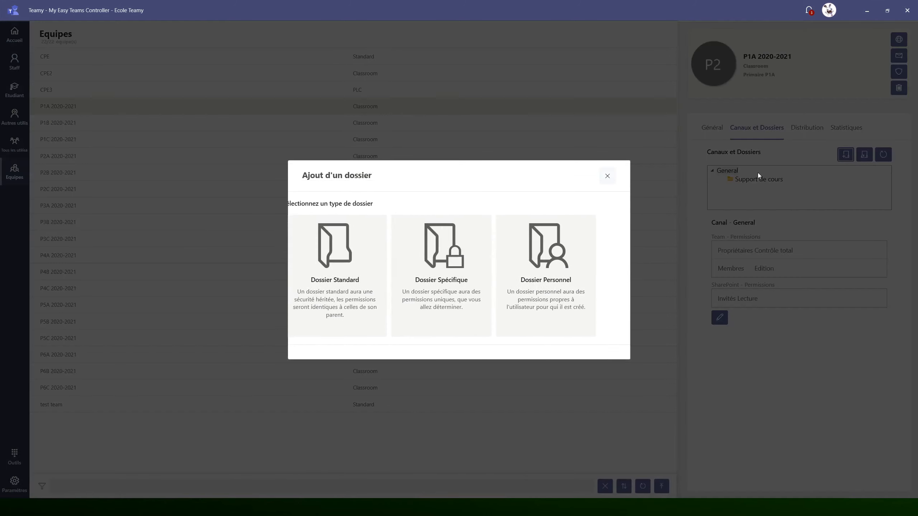
click(462, 260)
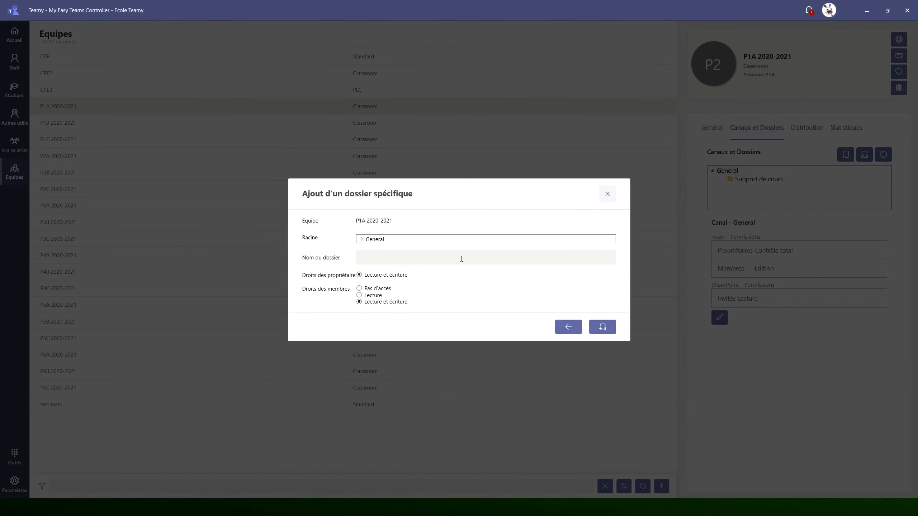
click(362, 239)
click(379, 236)
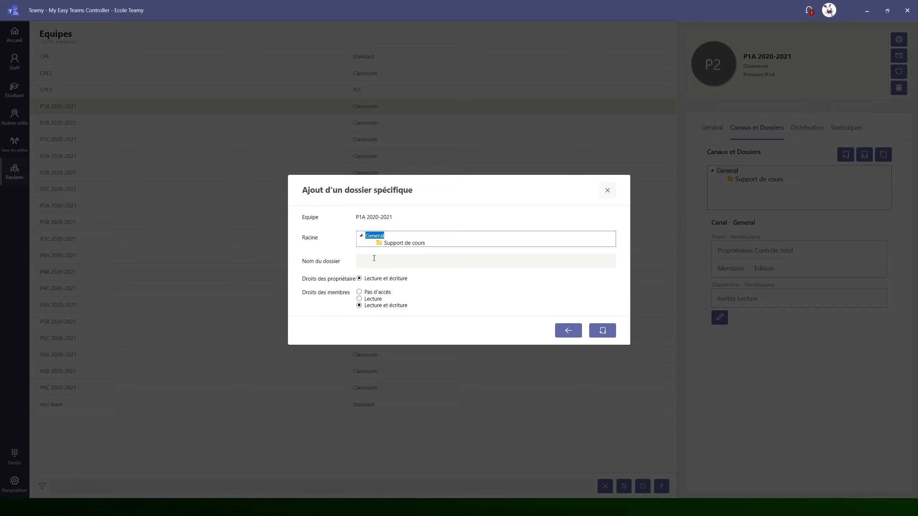
click(375, 260)
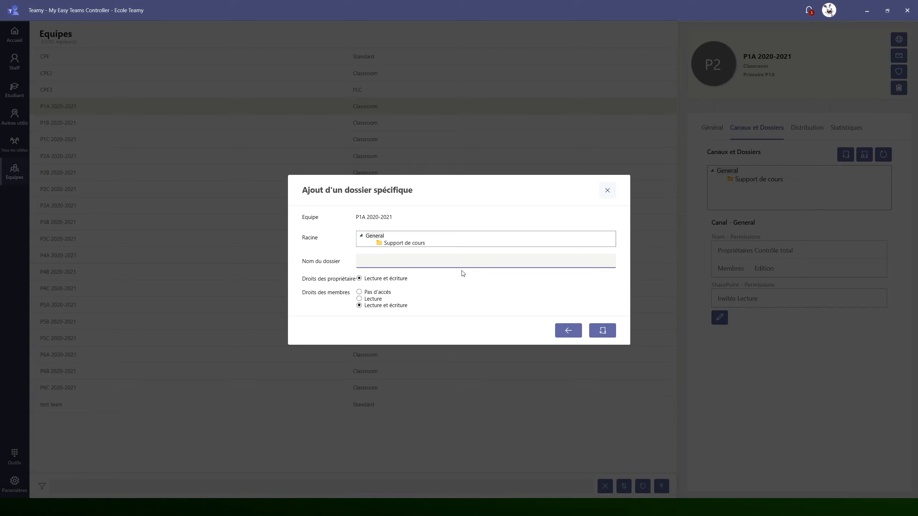
text(Mes documents)
click(359, 293)
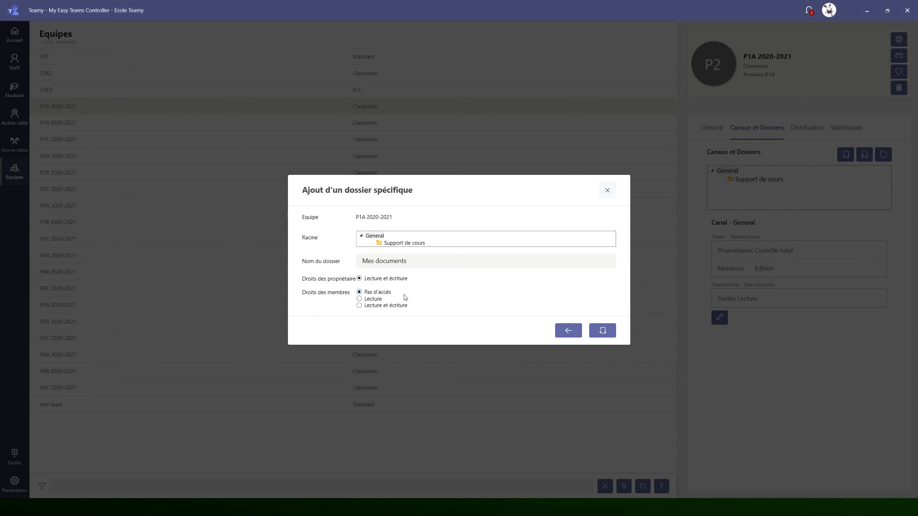
click(602, 330)
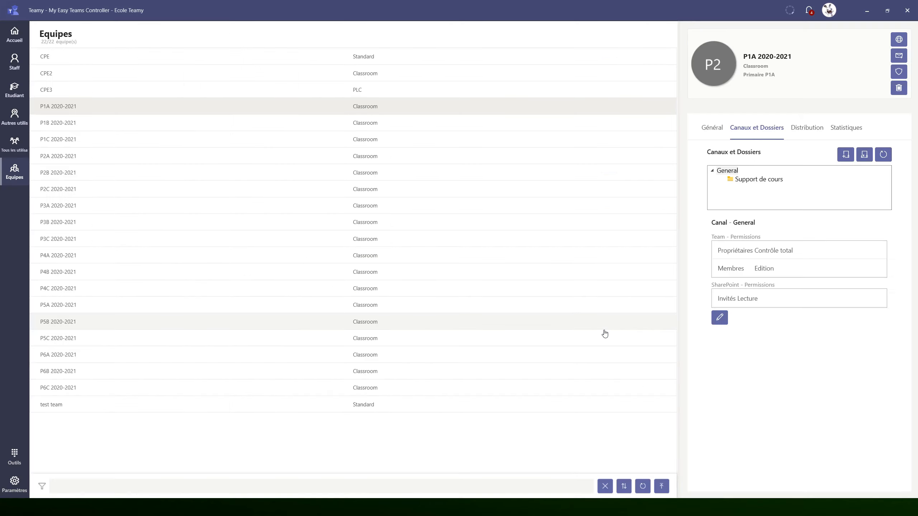
click(763, 191)
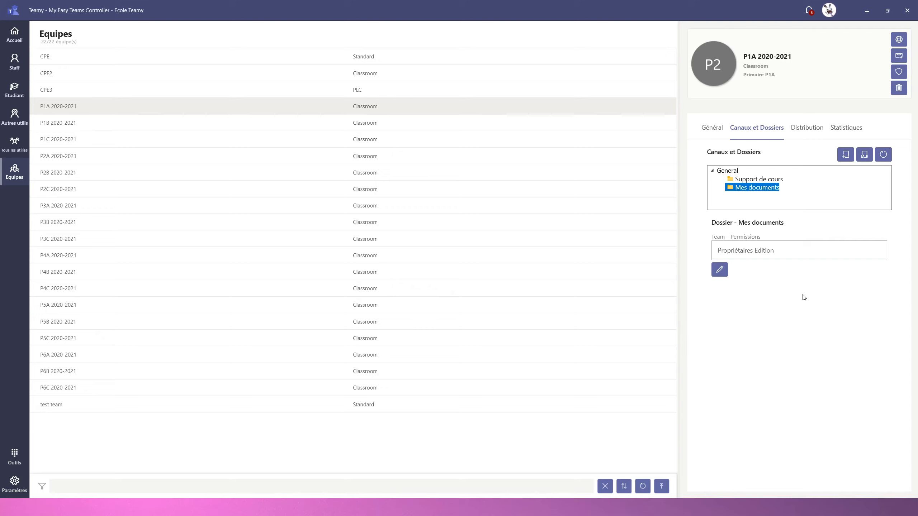
Step: Create a specific folder named Travaux under General with members' rights set to Lecture, and view its permissions
click(846, 156)
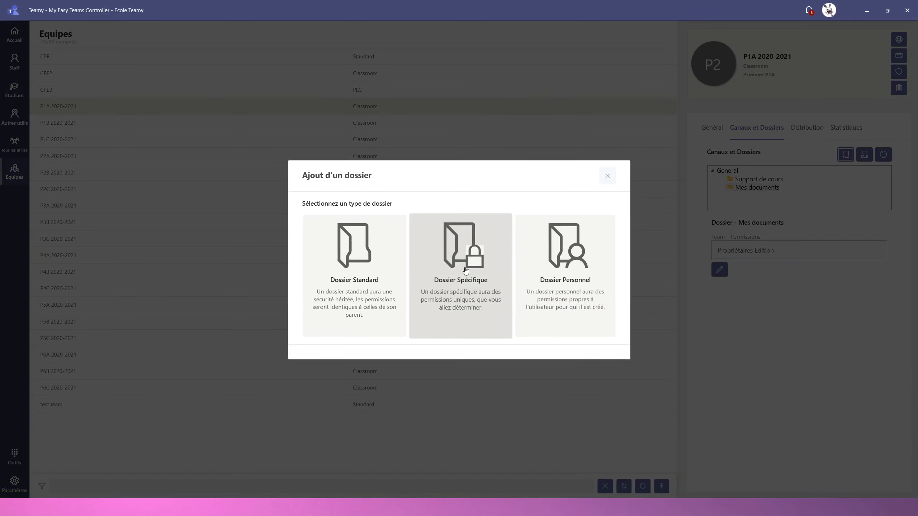
click(465, 271)
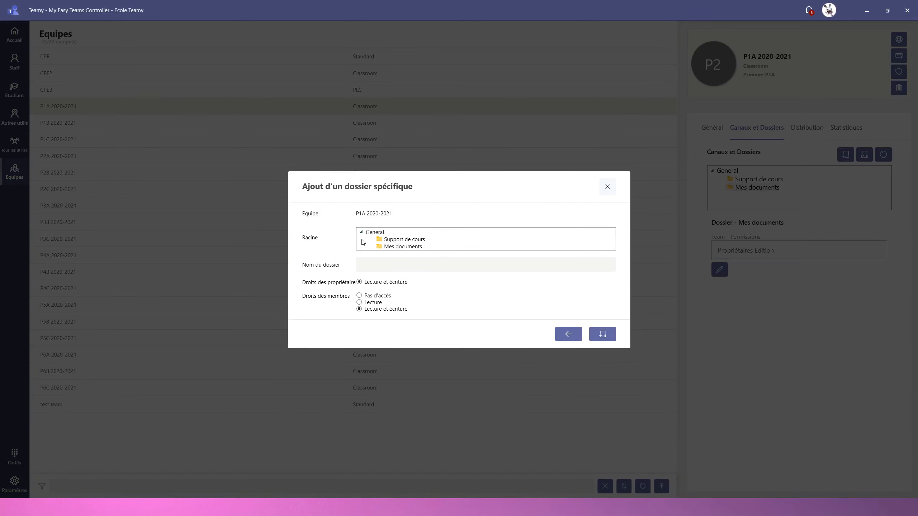
click(375, 233)
click(375, 271)
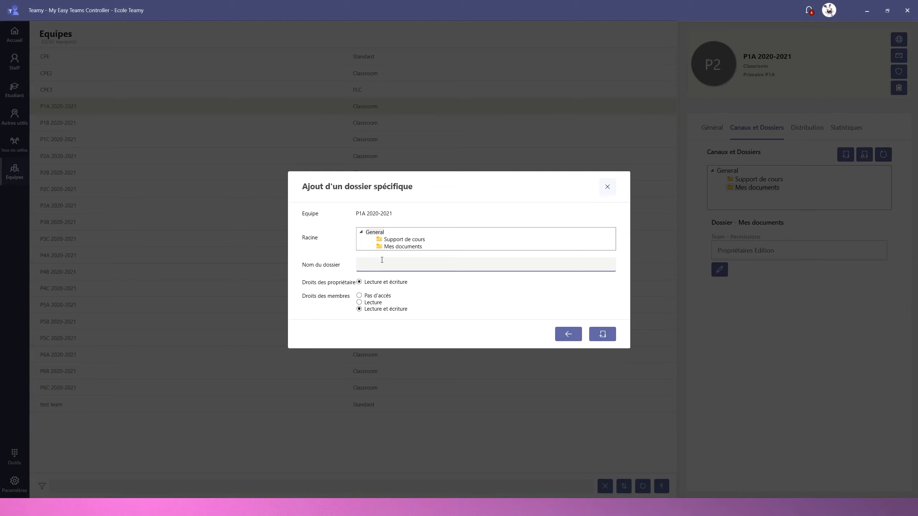
text(Travaux)
click(359, 303)
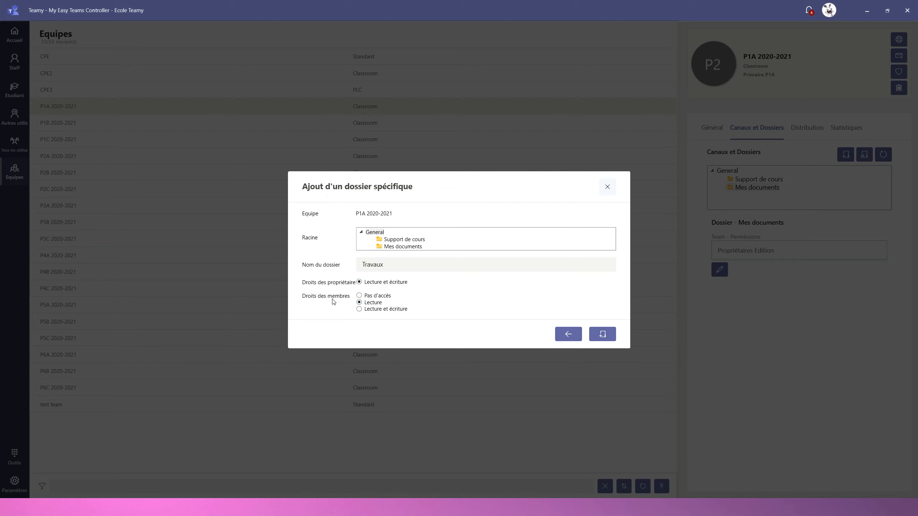
click(601, 337)
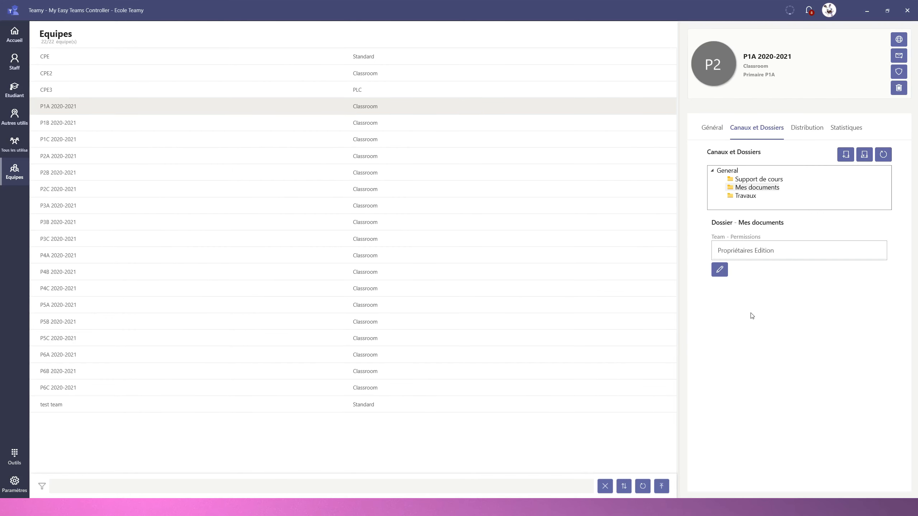
click(746, 198)
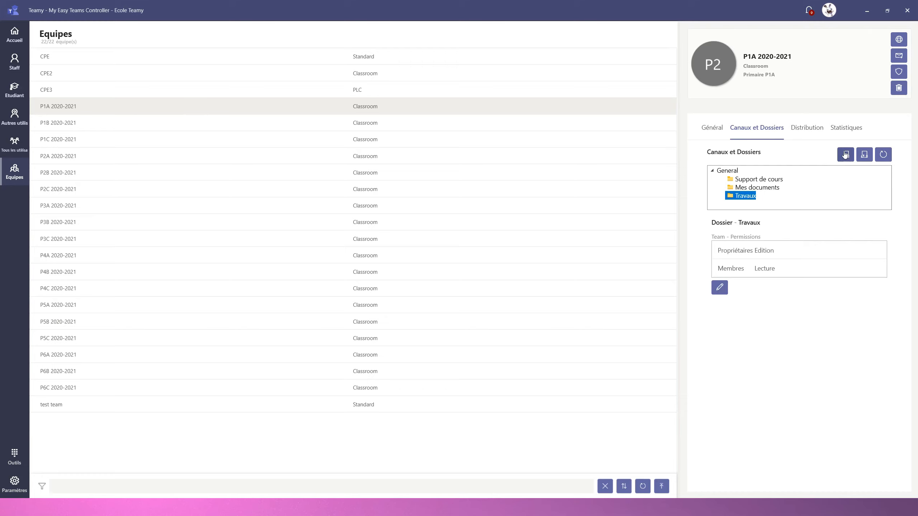
Step: Start adding a personal folder (Dossier Personnel) with the Travaux folder as its root
click(735, 171)
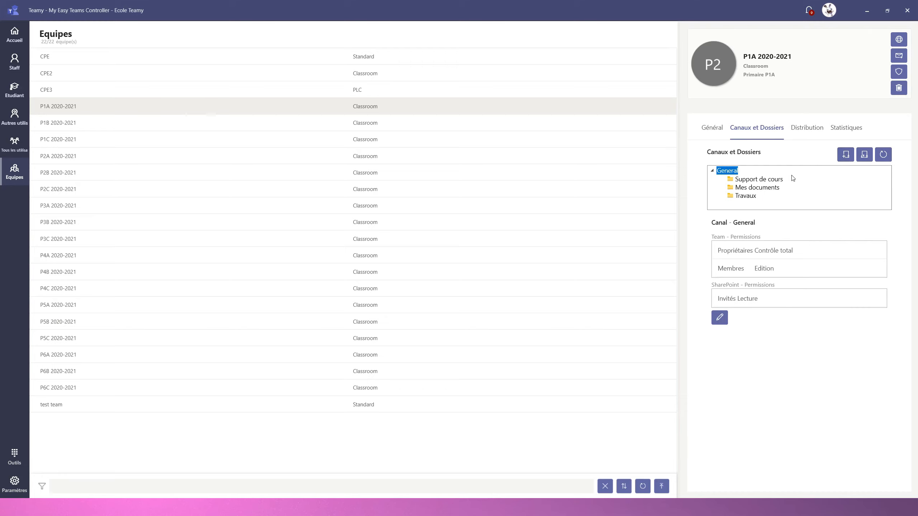
click(848, 158)
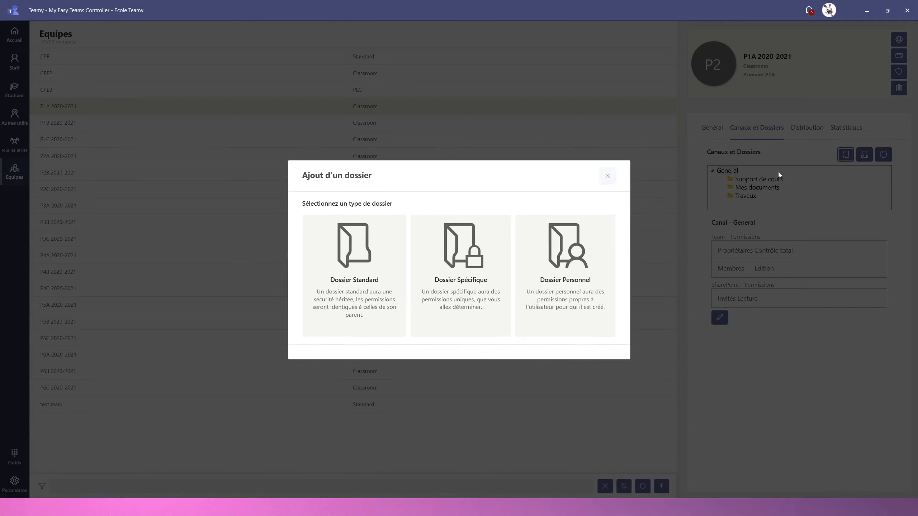
click(569, 277)
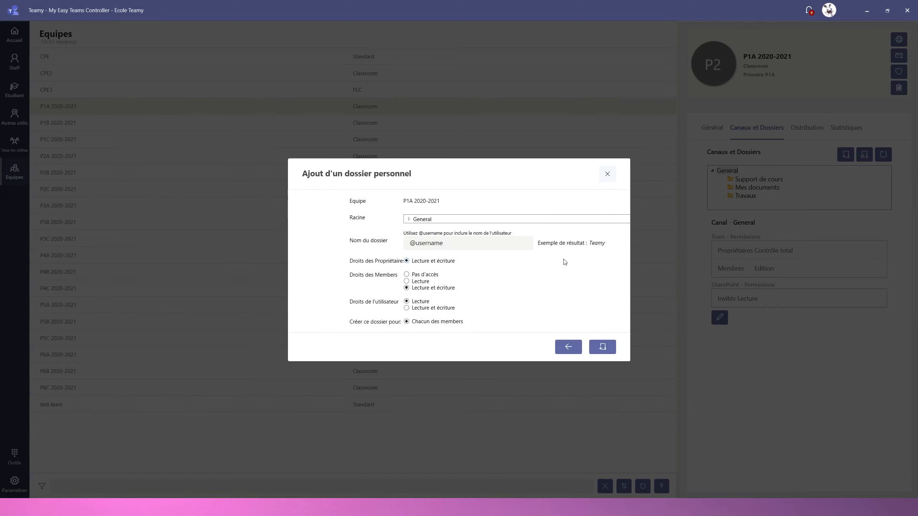
click(362, 219)
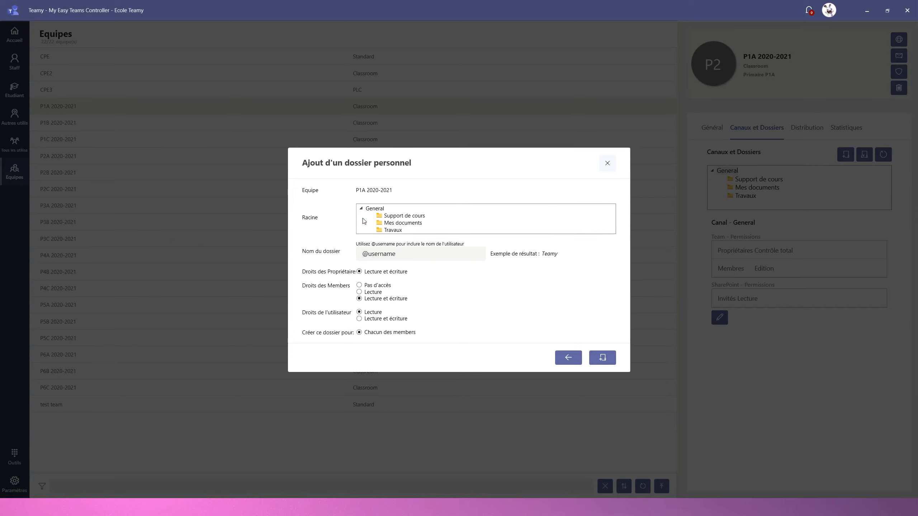
click(374, 209)
click(394, 230)
drag(408, 254, 353, 254)
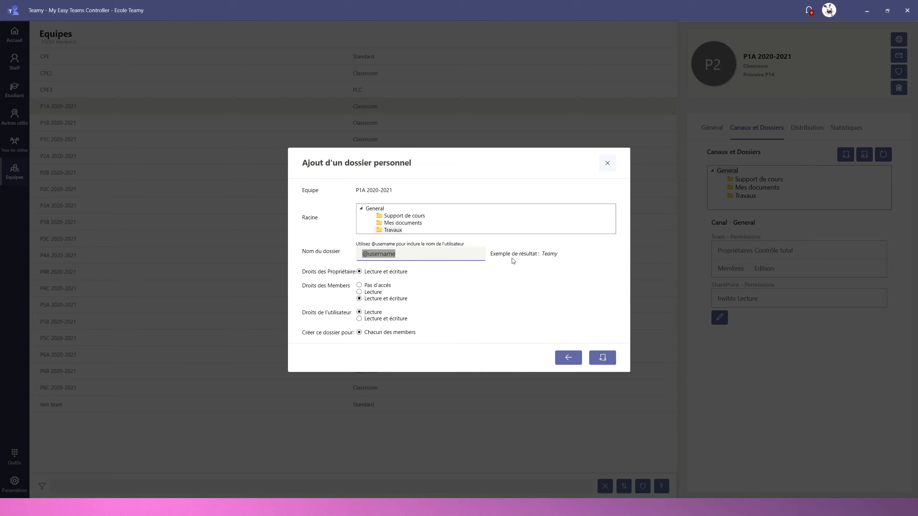
click(546, 254)
click(416, 256)
text(Traxu)
key(BackSpace)
key(BackSpace)
key(BackSpace)
text(avaux)
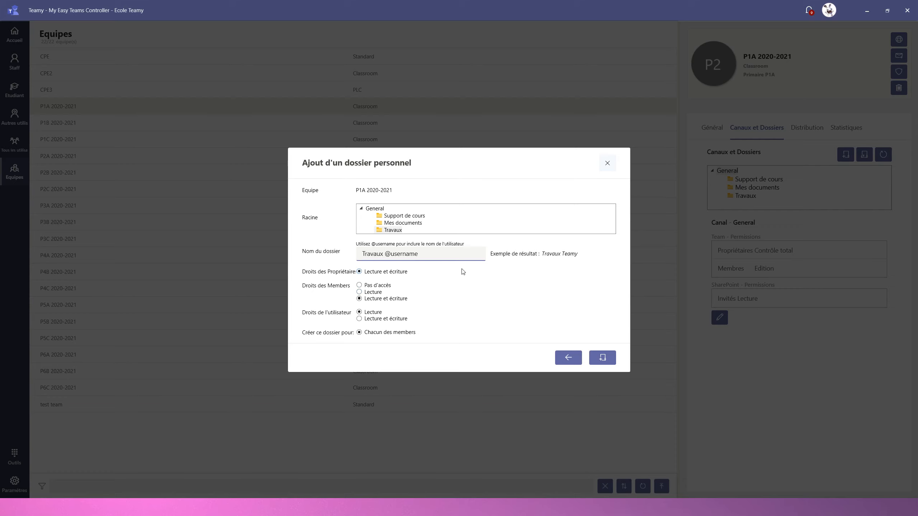
key(shift+Home)
key(BackSpace)
Step: Set members' rights to Pas d'accès and the user's rights to Lecture et écriture, and create the personal folder for each member
click(330, 288)
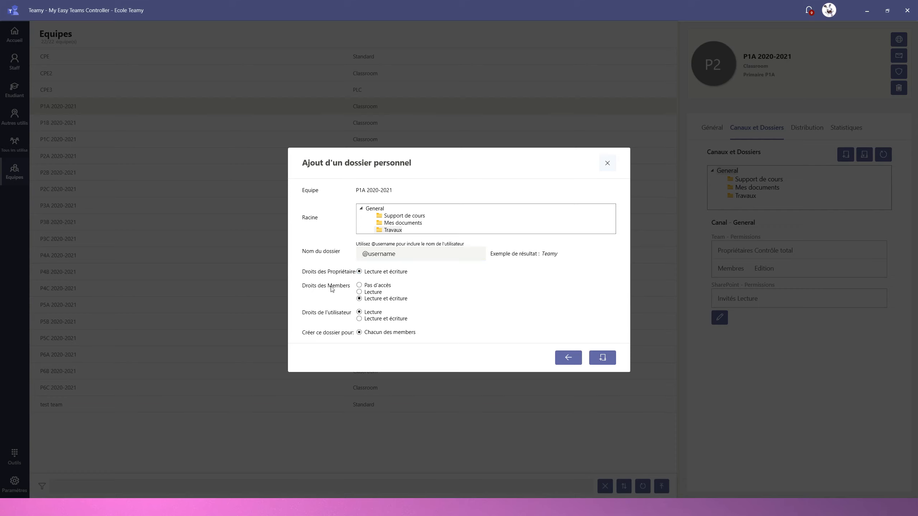
click(360, 286)
click(359, 318)
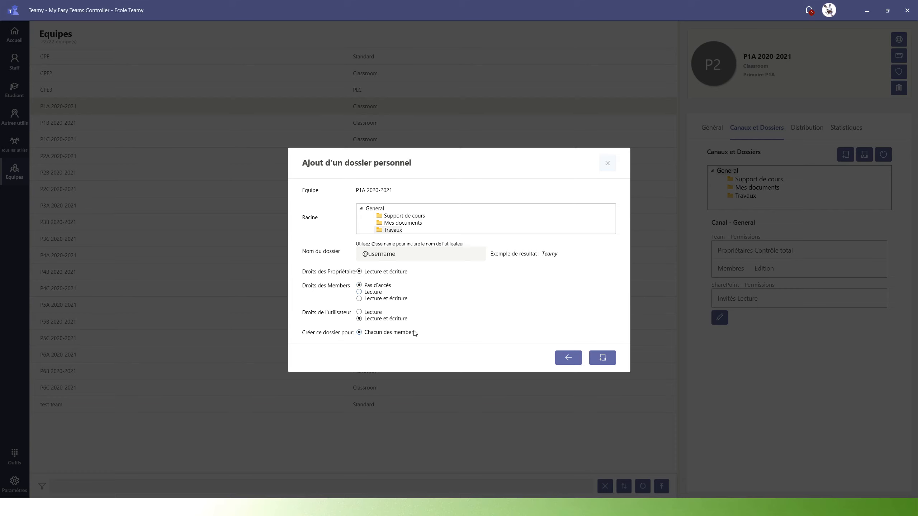
click(602, 357)
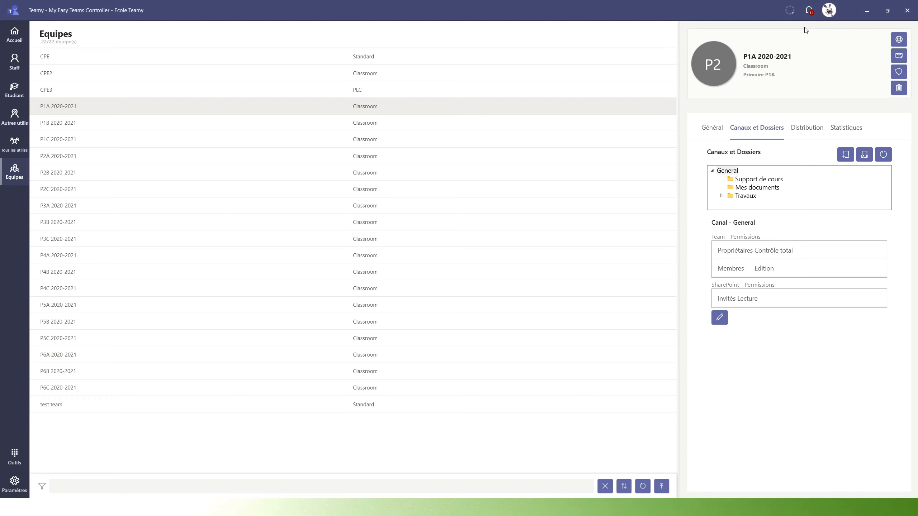
Step: Check the folder creation notifications and inspect the personal folders and permissions under Travaux
click(809, 11)
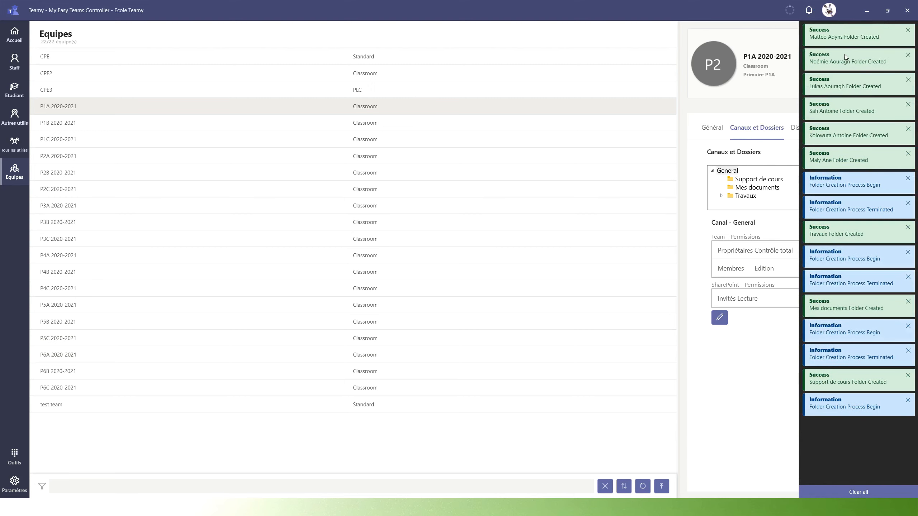
click(809, 11)
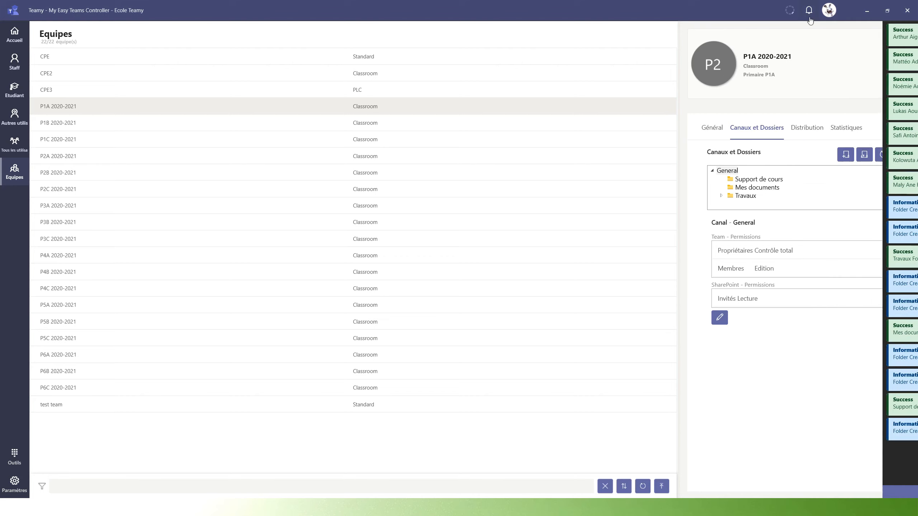
click(722, 196)
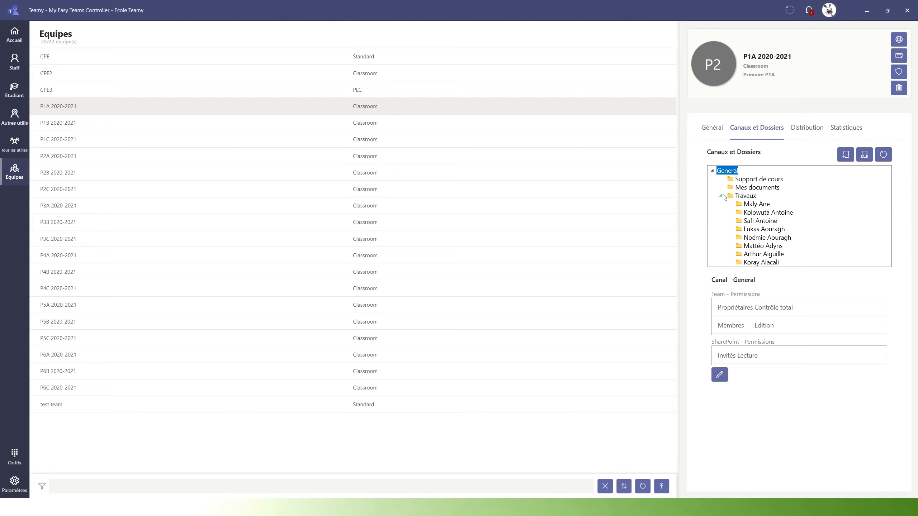
click(756, 197)
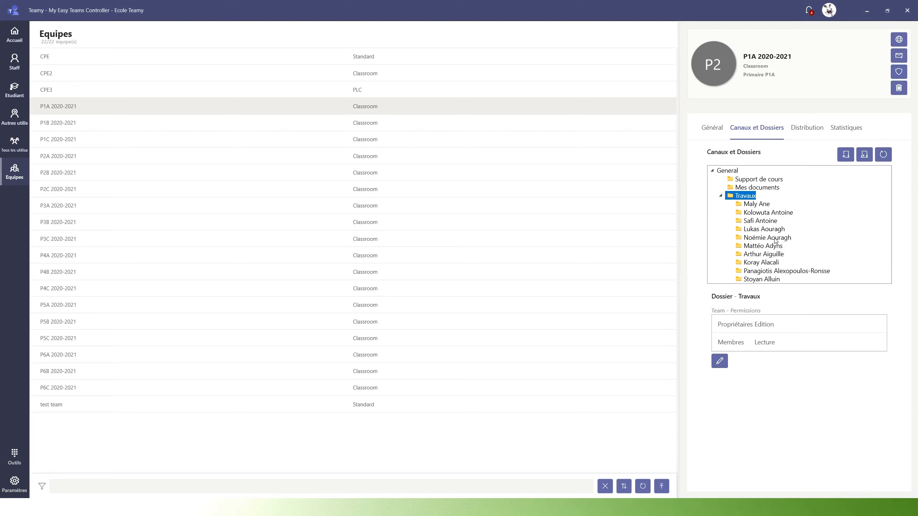
click(811, 14)
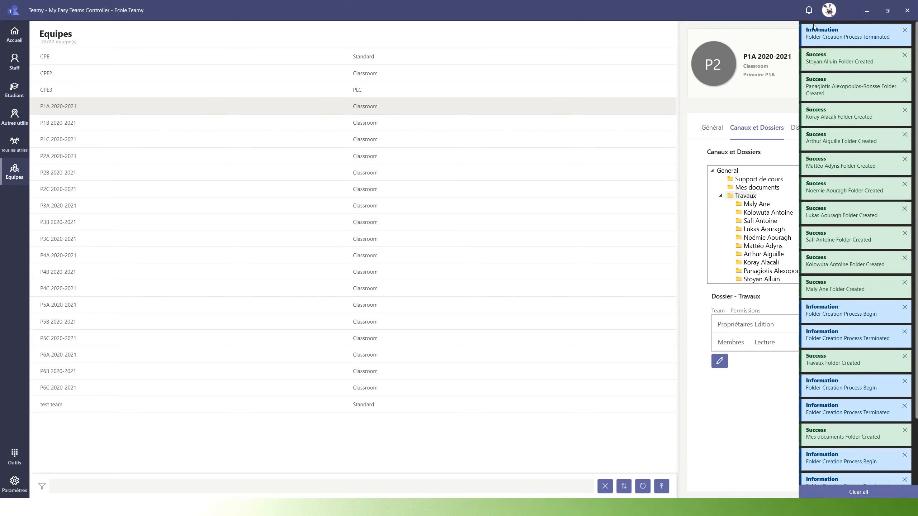
click(809, 14)
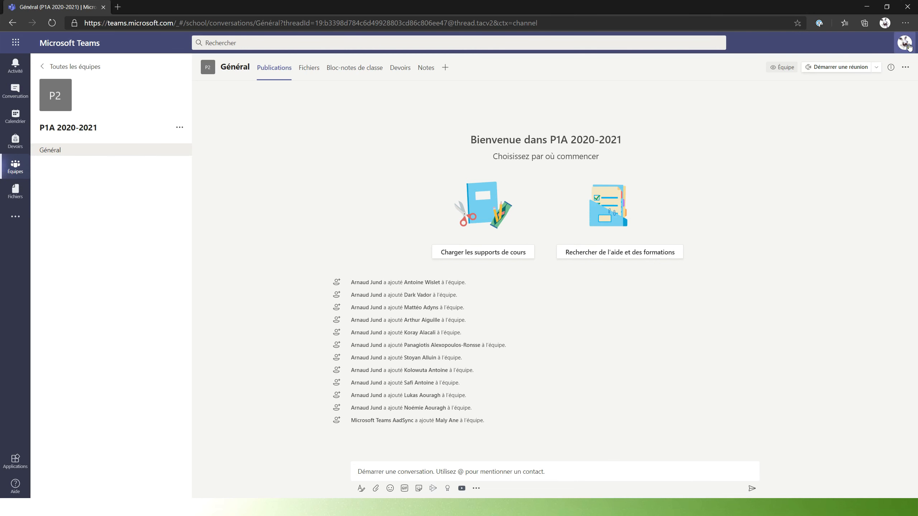
Step: In the teacher's Teams session, check the signed-in account and review the P1A 2020-2021 channel files and the personal folders inside Travaux
click(904, 42)
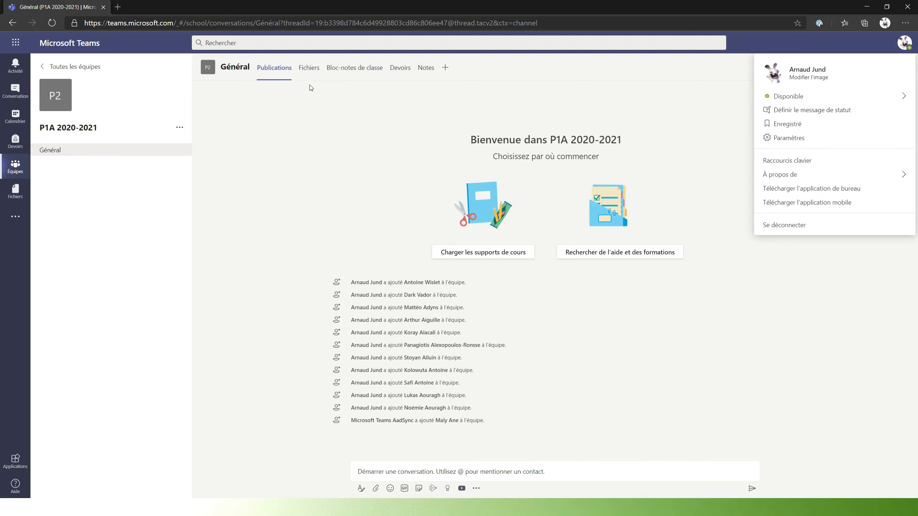
click(308, 69)
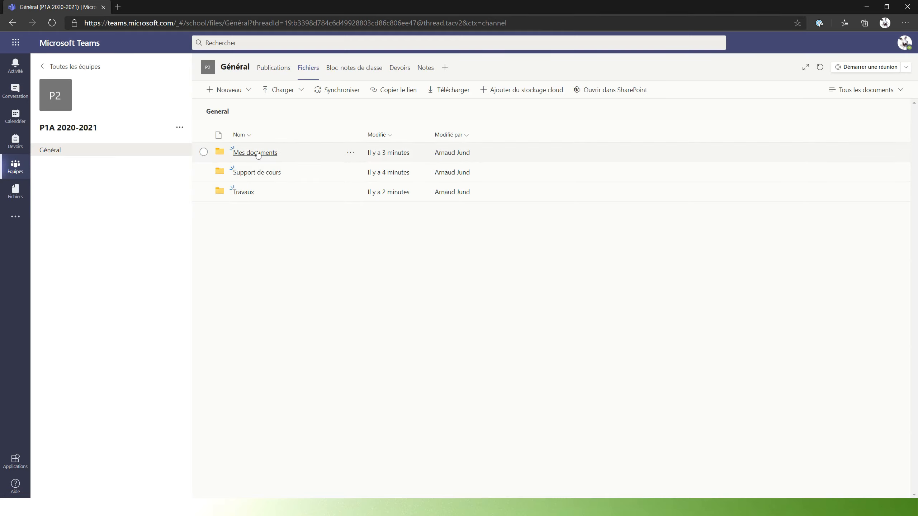
click(243, 192)
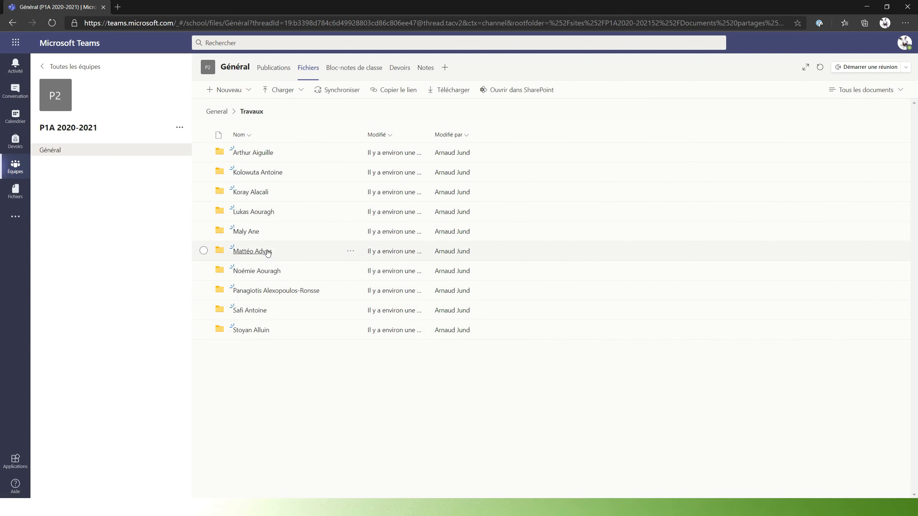
click(217, 111)
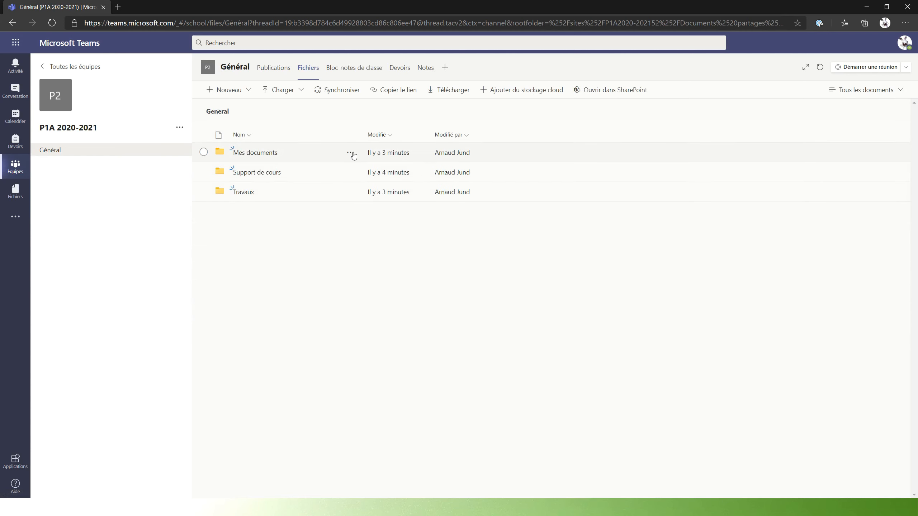
Step: Pin the Mes documents and Support de cours folders above the General channel's file list
click(350, 152)
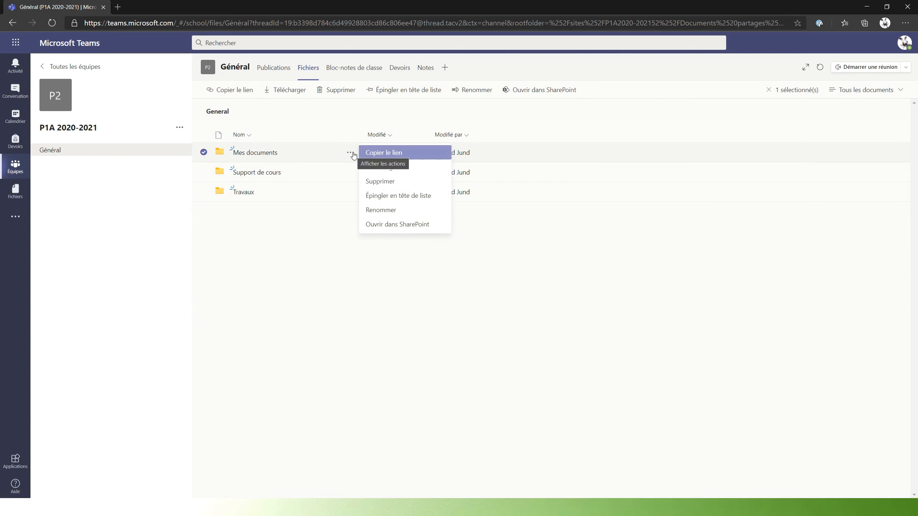
click(391, 195)
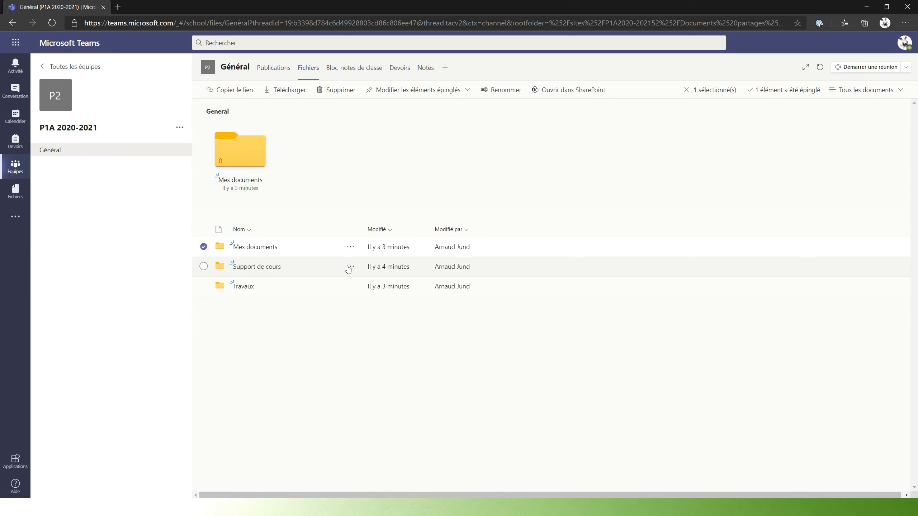
click(349, 267)
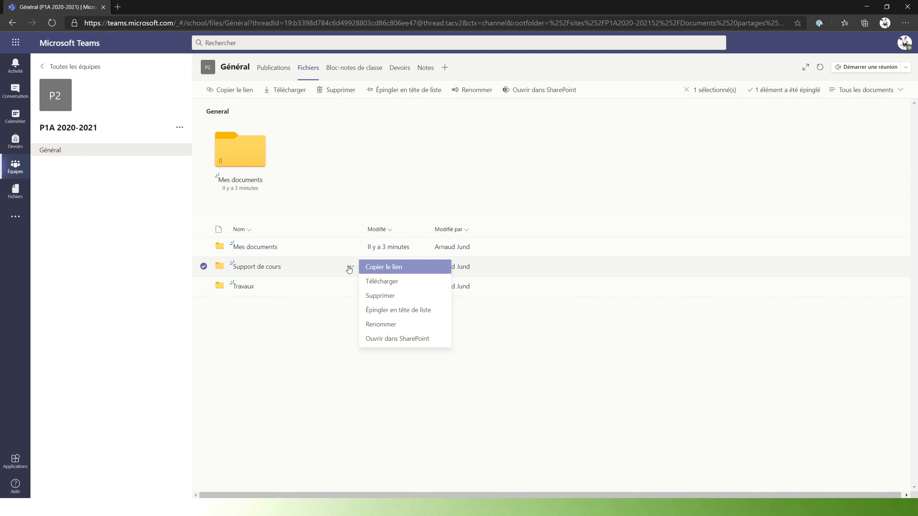
click(396, 313)
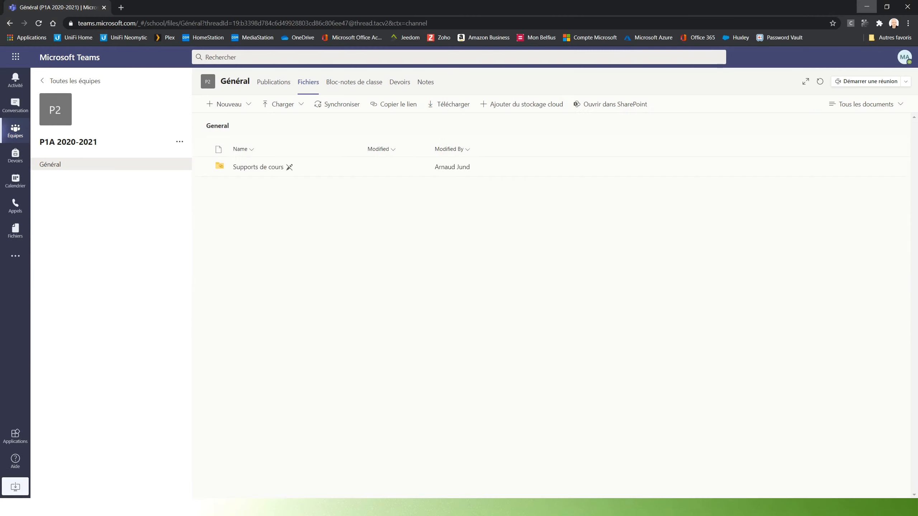
Step: In the student's Teams session, check the signed-in account and examine the General files and the Support de cours folder
click(277, 82)
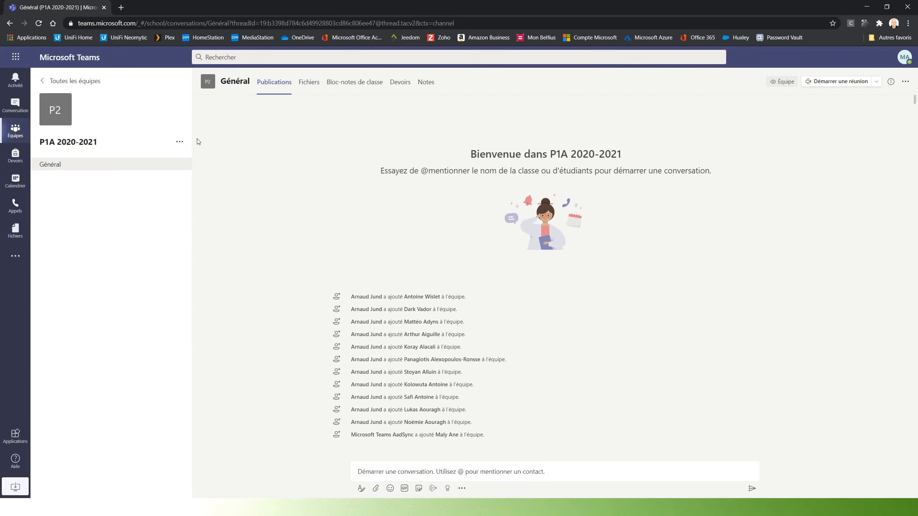
click(905, 56)
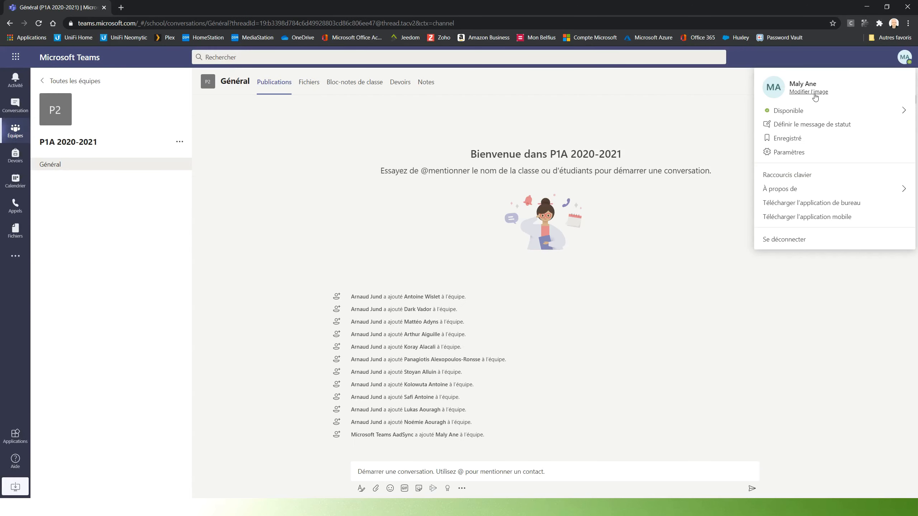
click(309, 83)
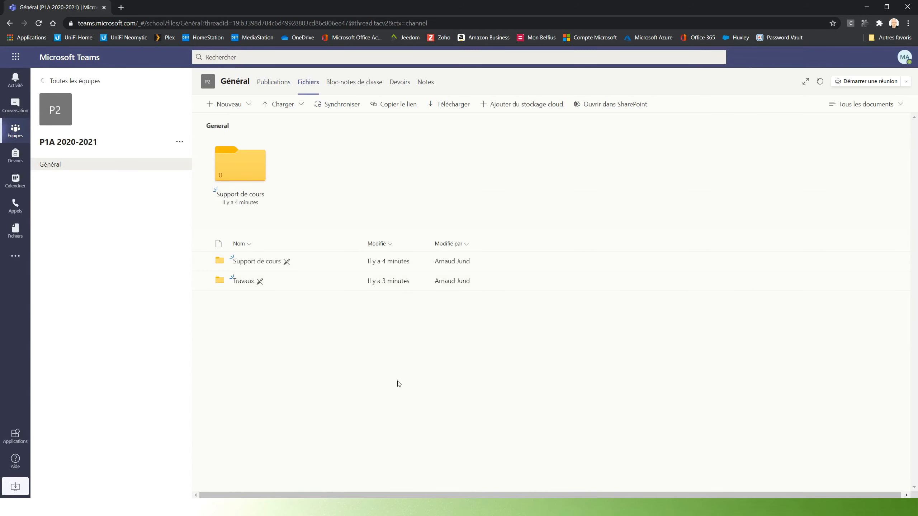
click(254, 261)
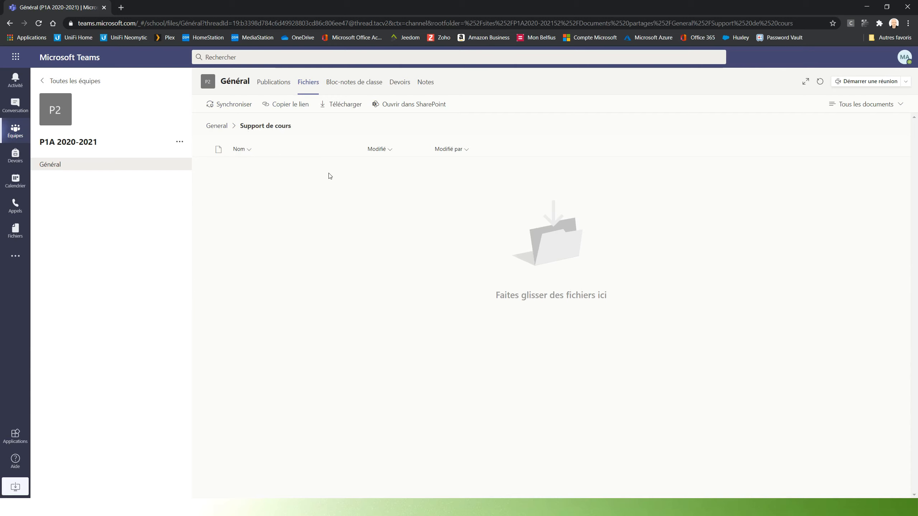
click(222, 126)
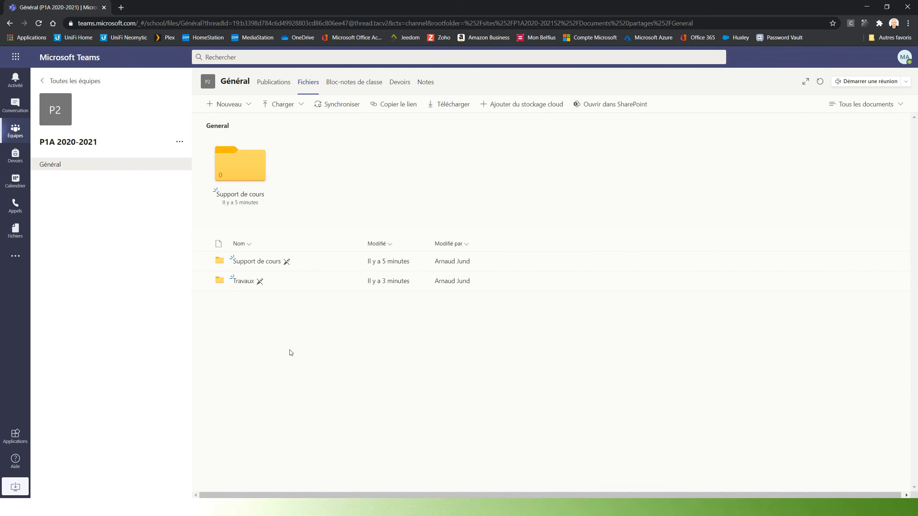
Step: Open the student's personal folder inside Travaux and examine its options for creating and uploading content
click(243, 282)
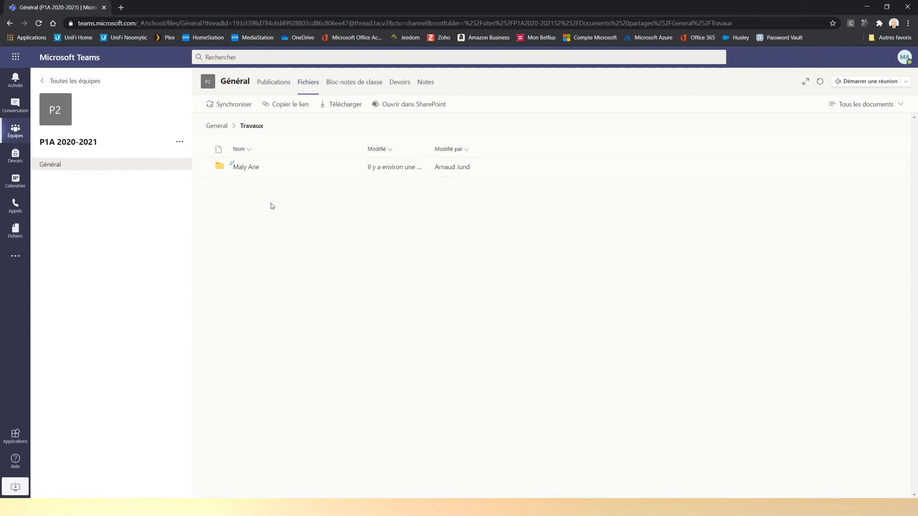
click(247, 169)
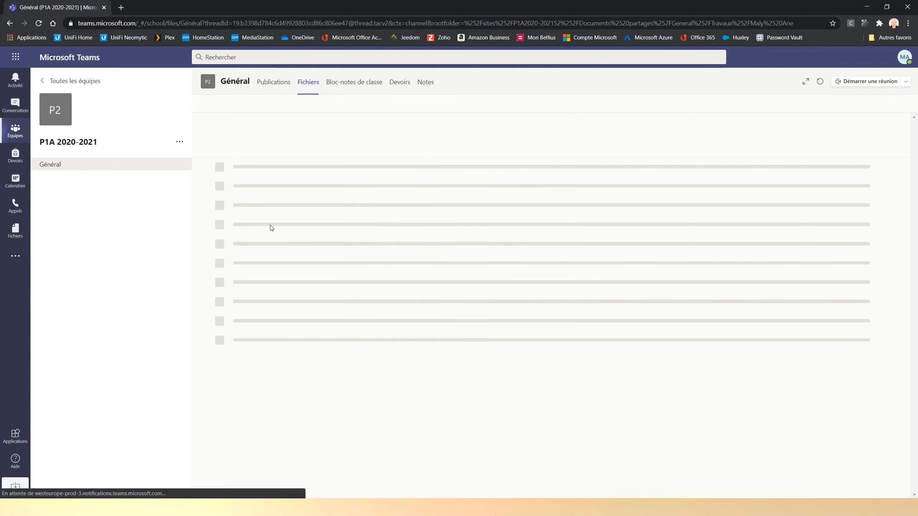
click(247, 105)
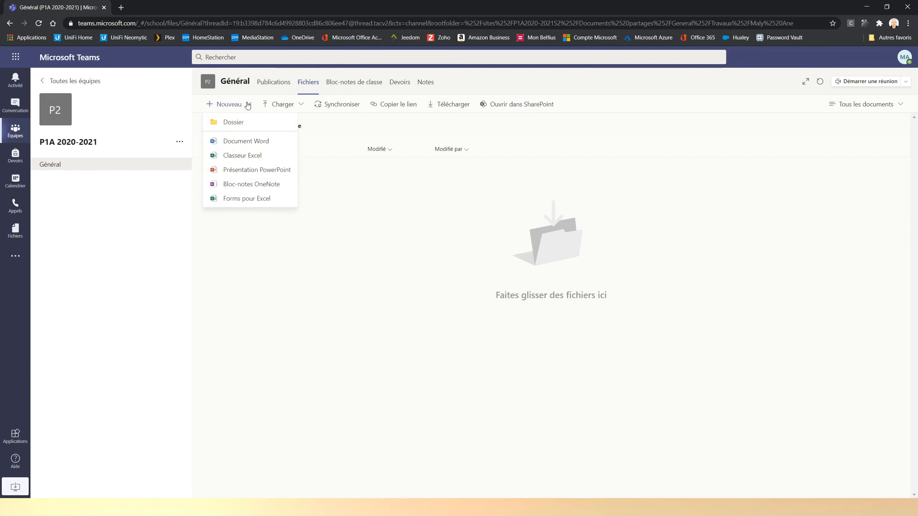
click(303, 105)
click(249, 108)
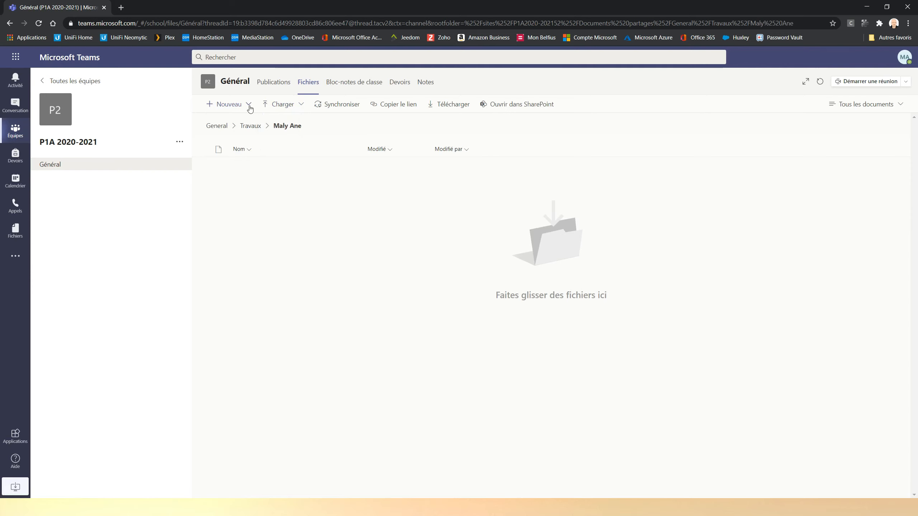
click(249, 108)
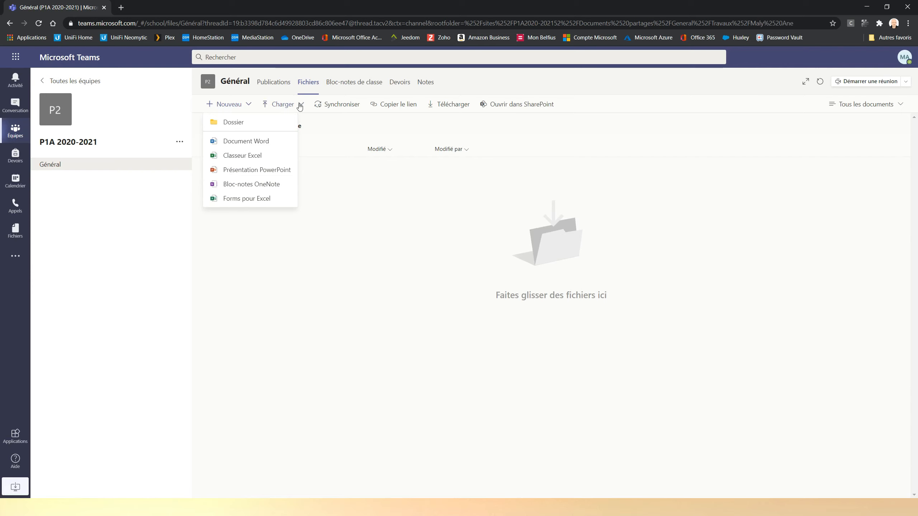
click(318, 207)
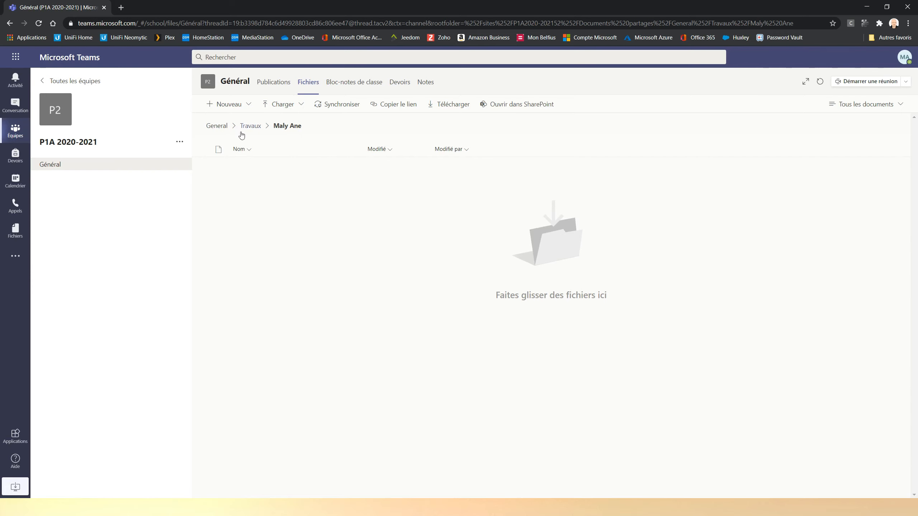
Step: Recheck the Travaux folder and examine the creation and upload options at the root of the General channel
click(222, 127)
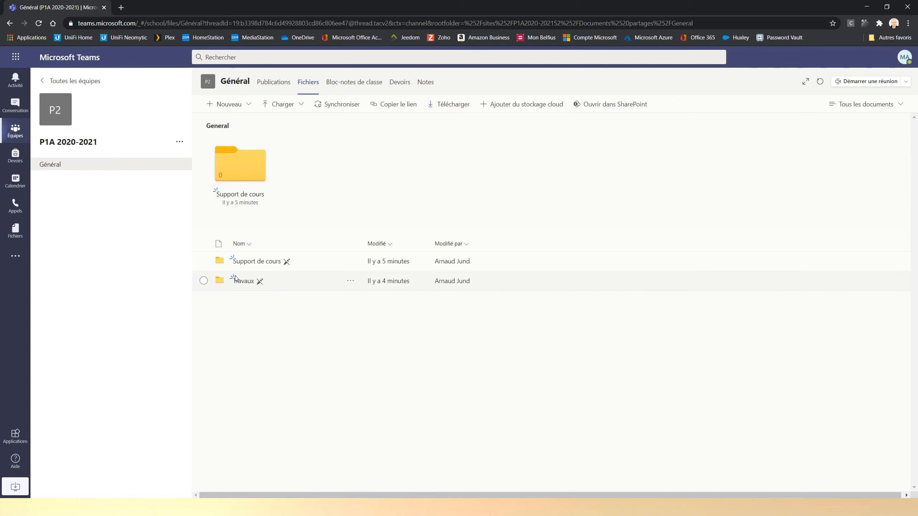
click(243, 284)
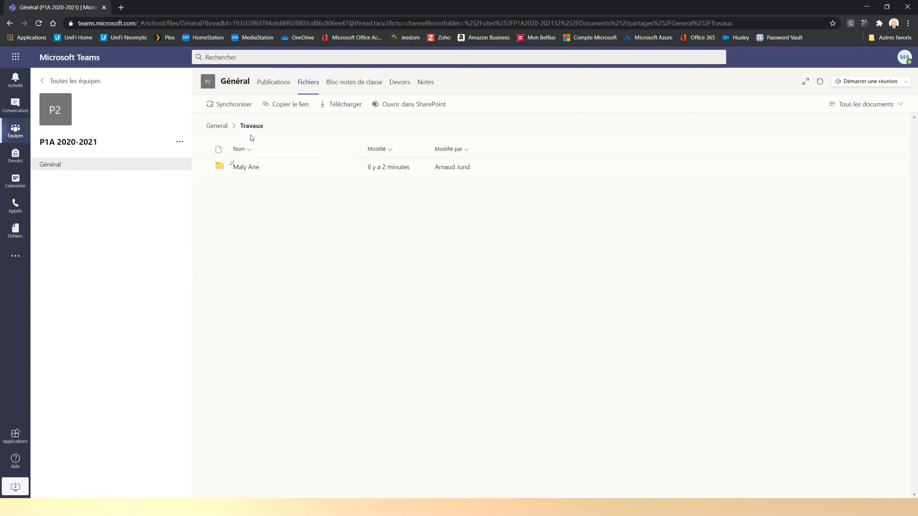
click(216, 127)
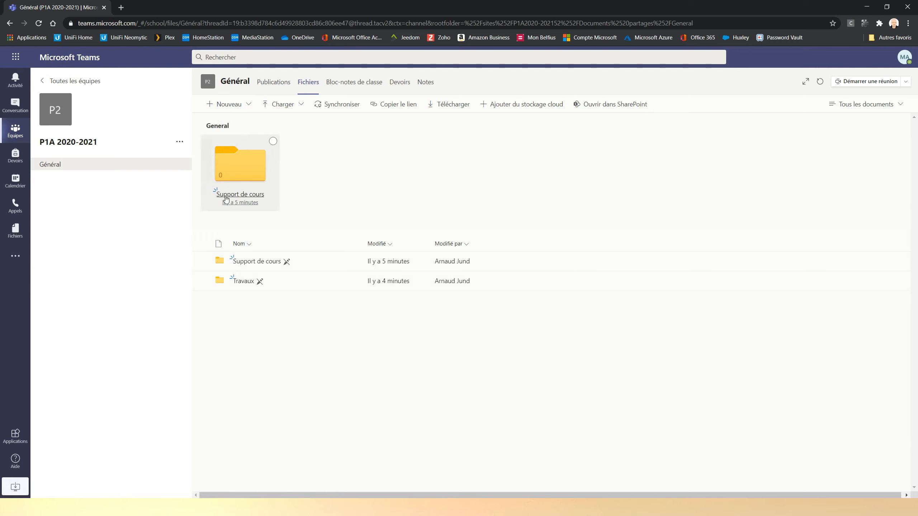
click(248, 104)
click(297, 109)
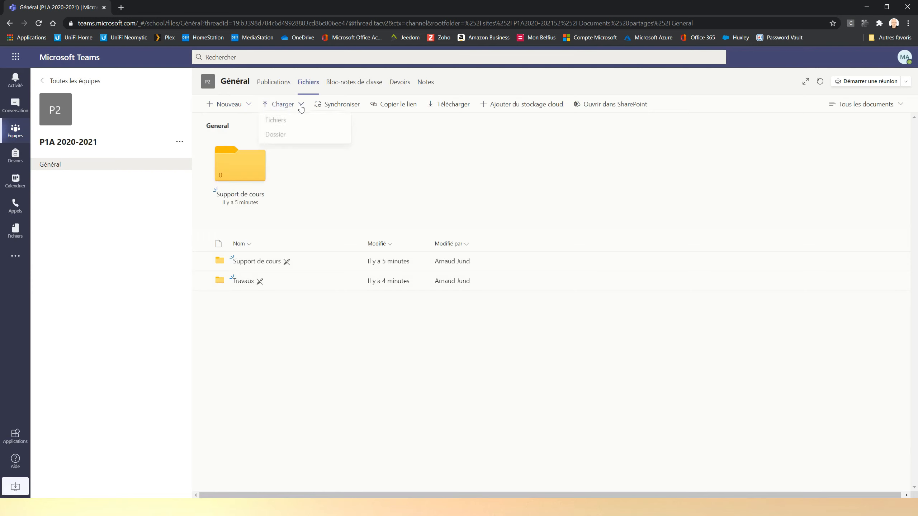
click(249, 105)
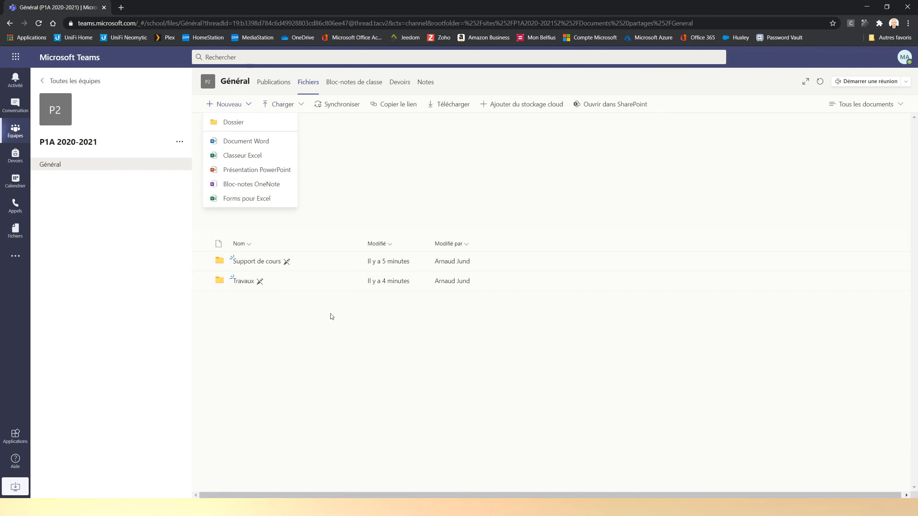
click(312, 357)
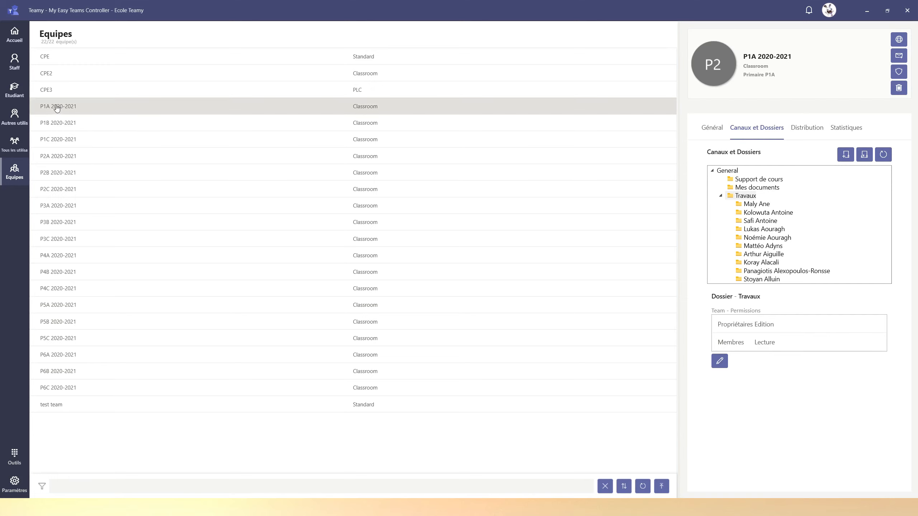
Step: Switch to Teamy and inspect the permissions of General, Mes documents, Travaux and the first student's personal folder
click(728, 171)
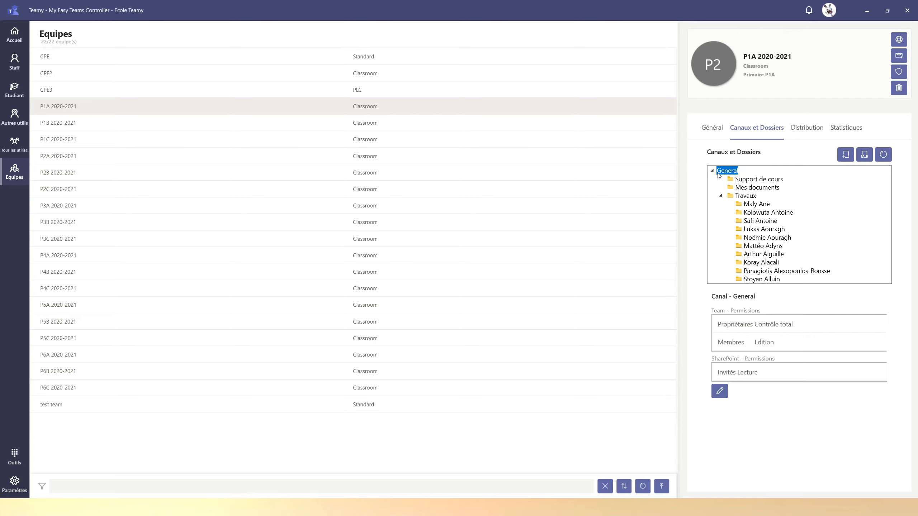
click(722, 196)
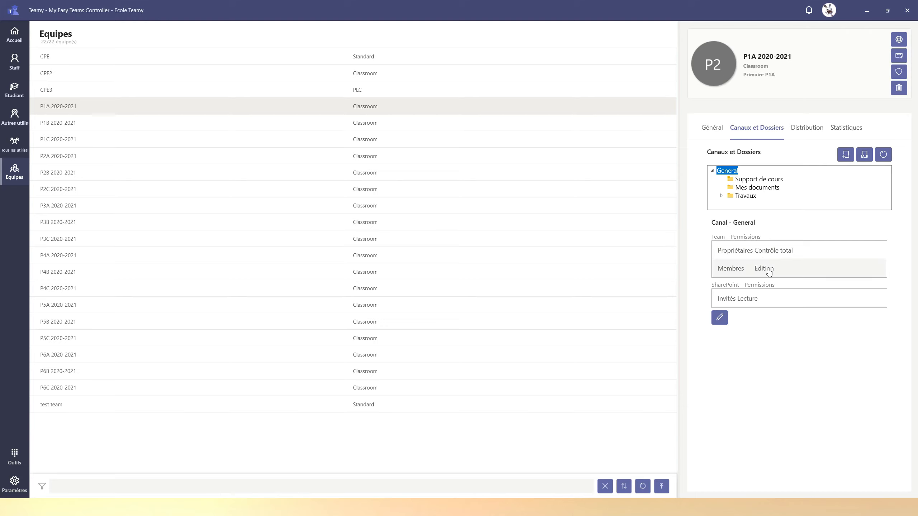
click(753, 188)
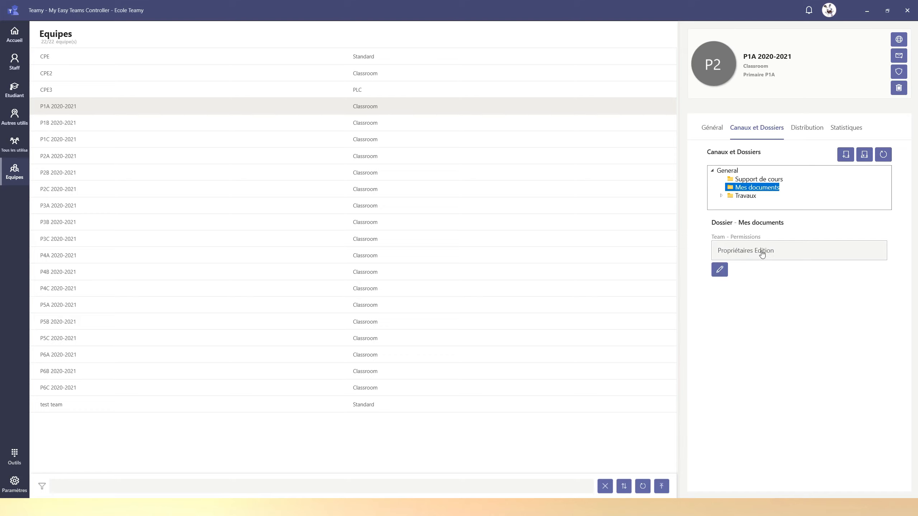
click(721, 196)
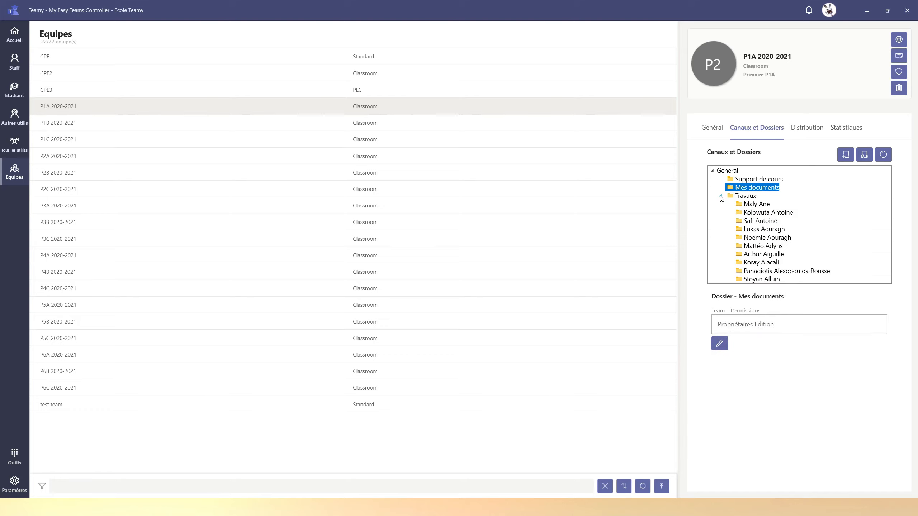
click(745, 198)
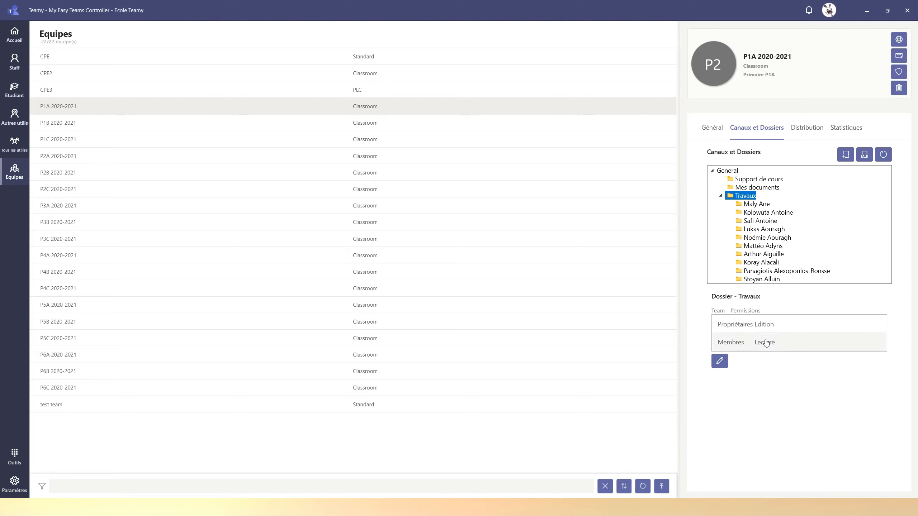
click(759, 207)
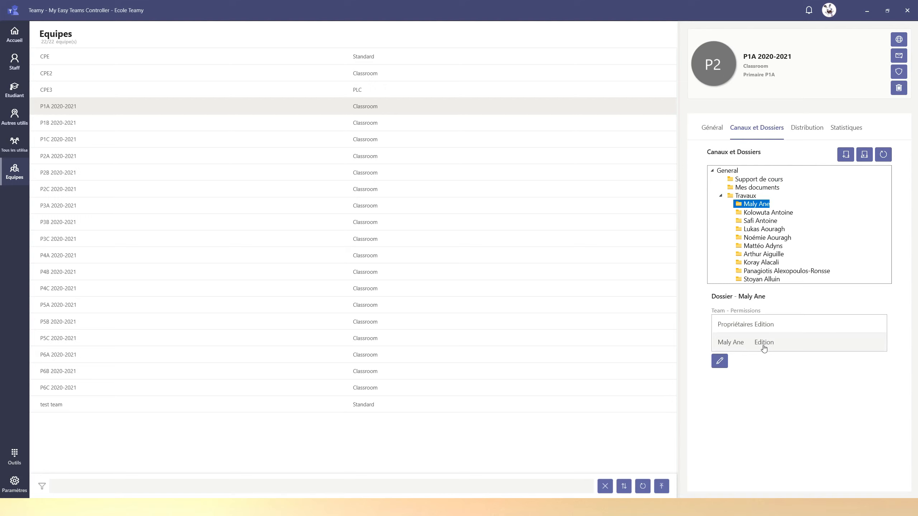
Step: Set the members' permission on the General channel, including the first student's individual permission, to Lecture and save the new security
click(725, 172)
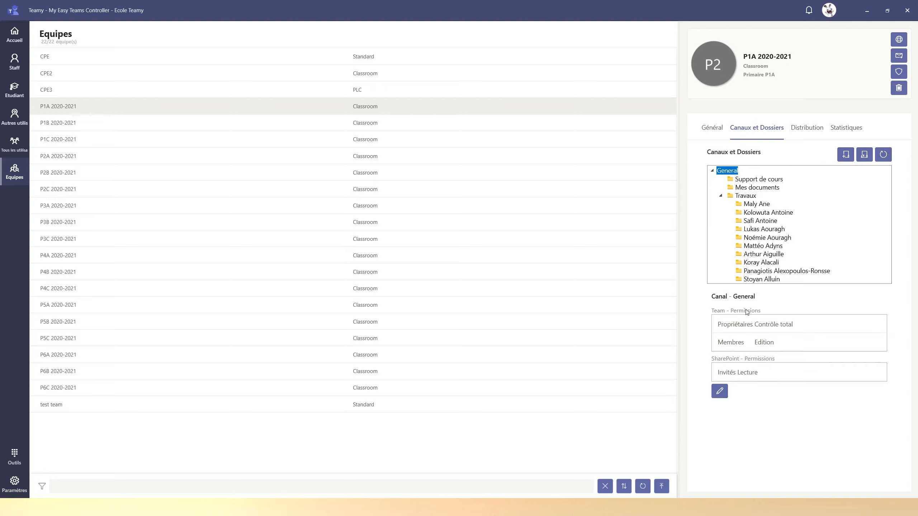
click(720, 391)
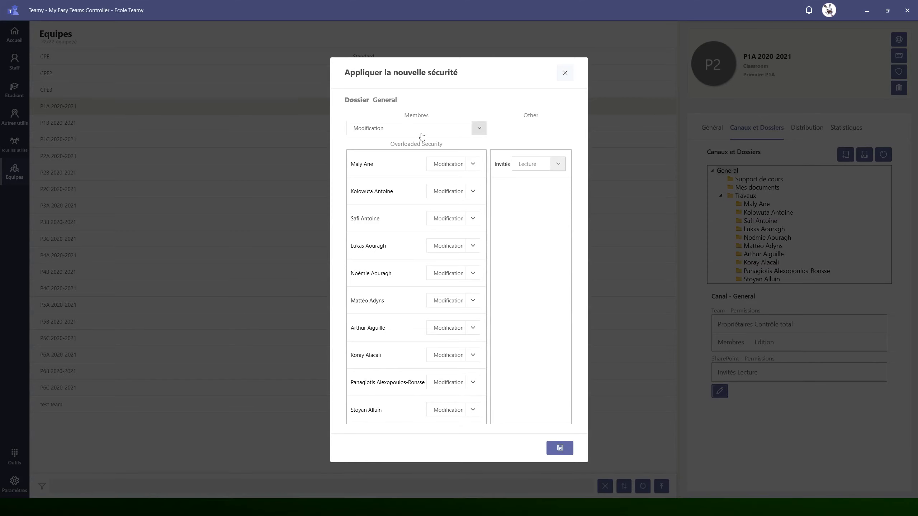
click(479, 130)
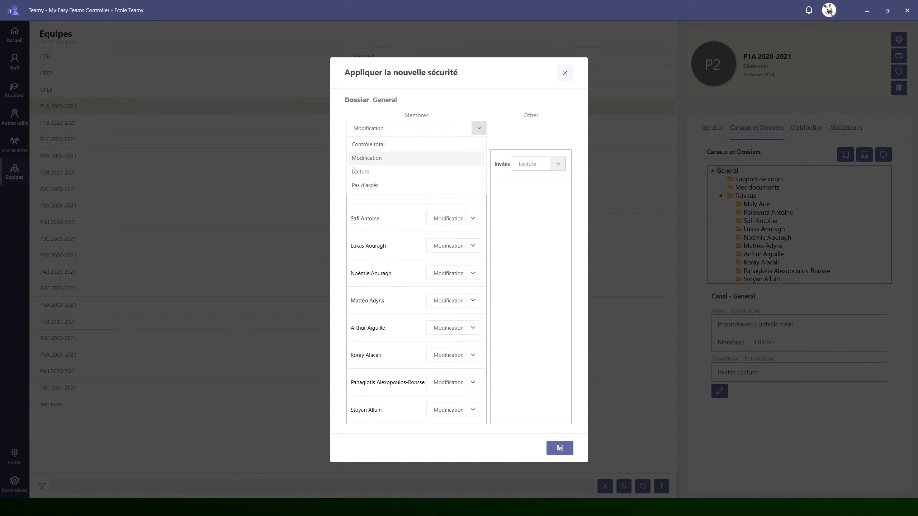
click(365, 172)
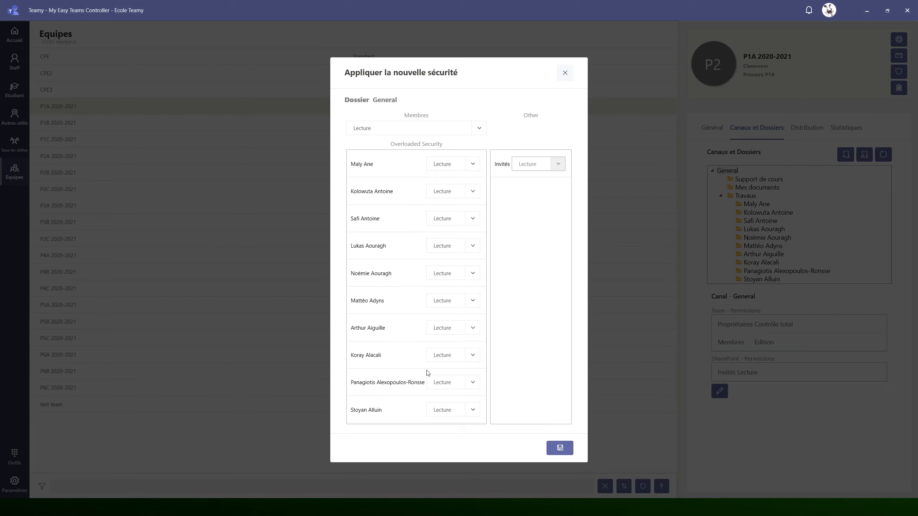
click(473, 164)
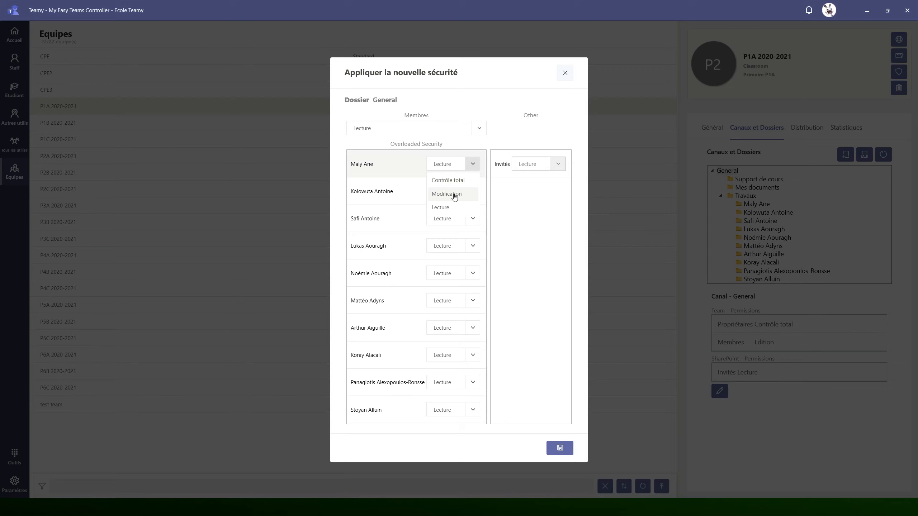
click(447, 207)
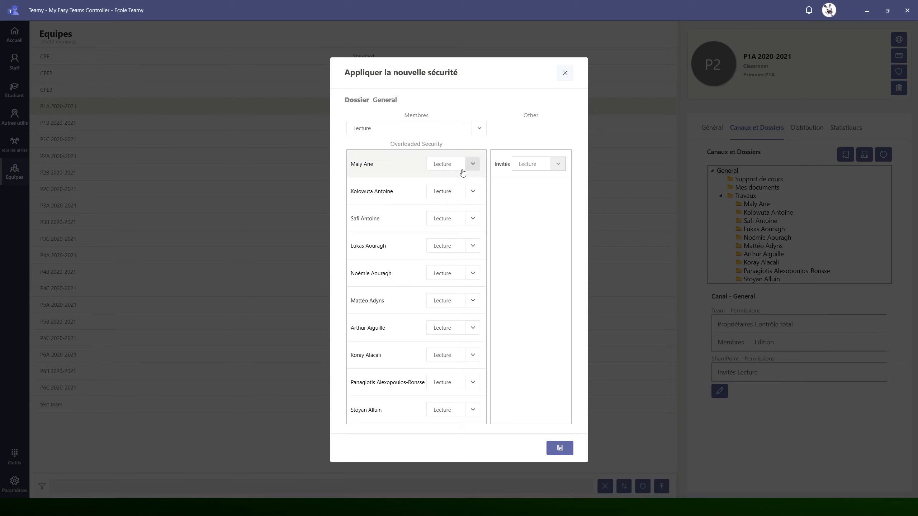
click(562, 447)
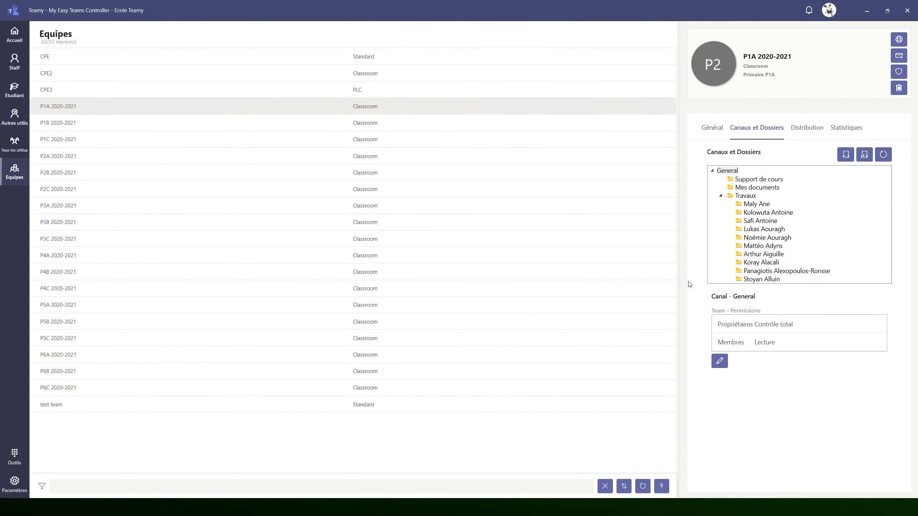
click(726, 171)
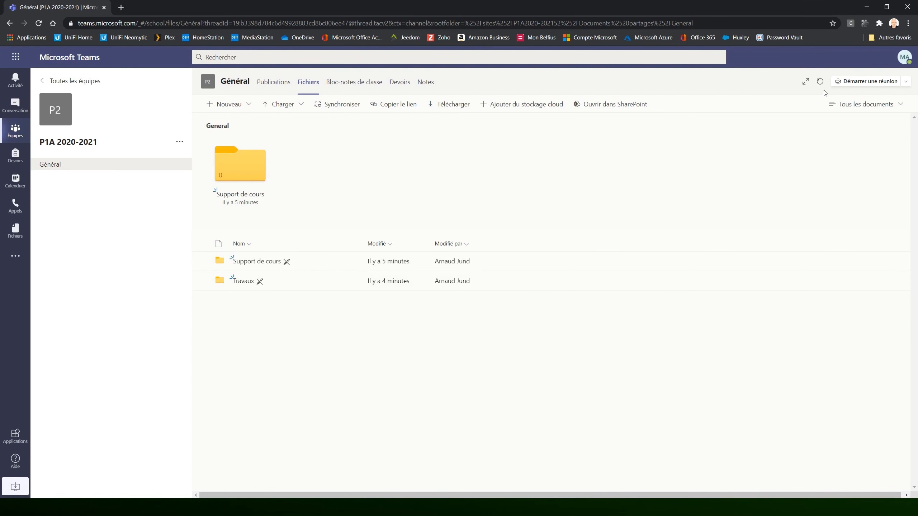
Step: Switch to the student's Teams session, refresh the General files and open the student's personal folder inside Travaux
click(820, 81)
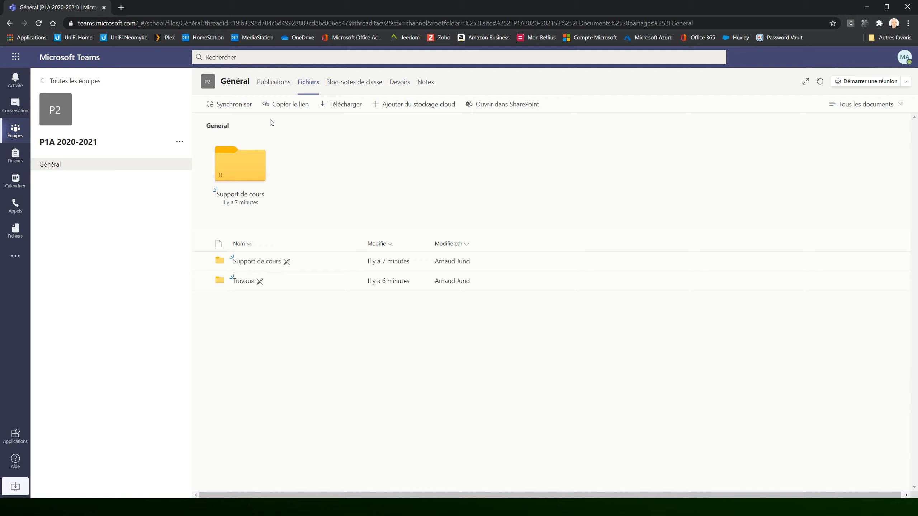
click(249, 283)
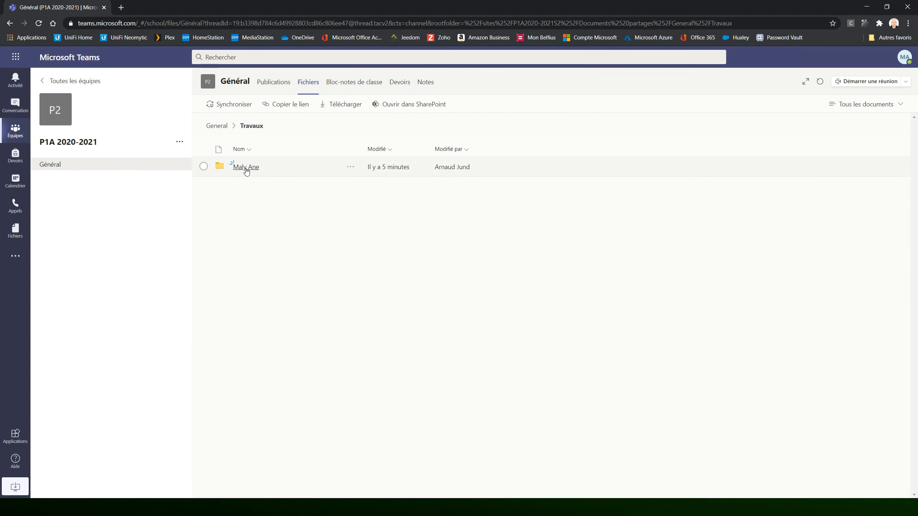
click(247, 167)
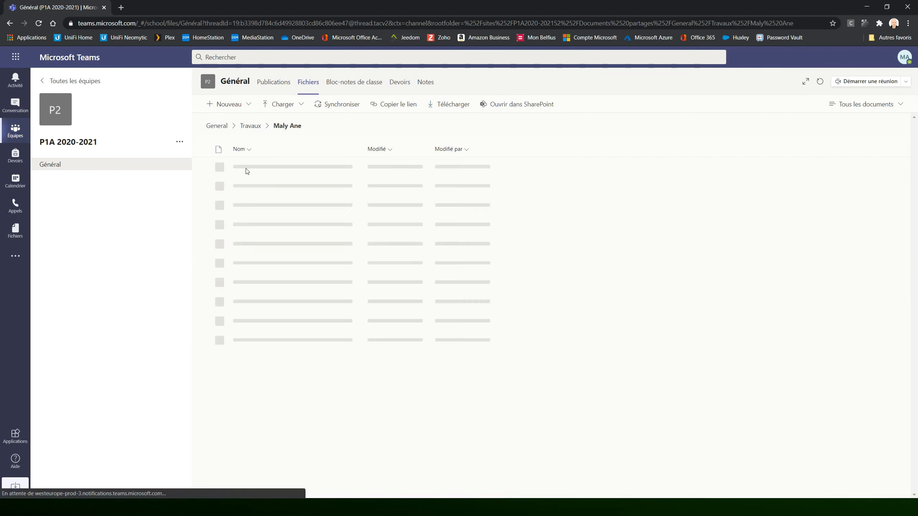
Step: Examine the personal folder's options for creating and uploading content, and return to the General files
click(247, 105)
click(299, 104)
click(300, 105)
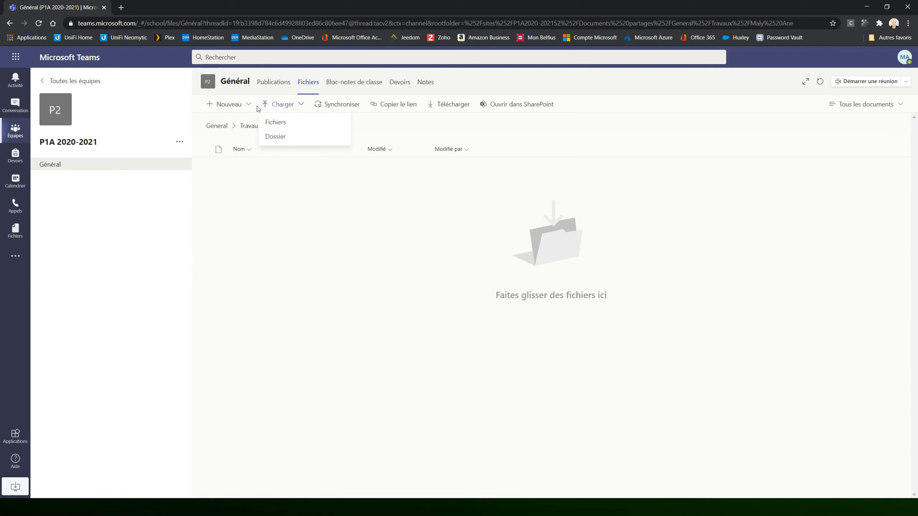
click(248, 104)
click(248, 104)
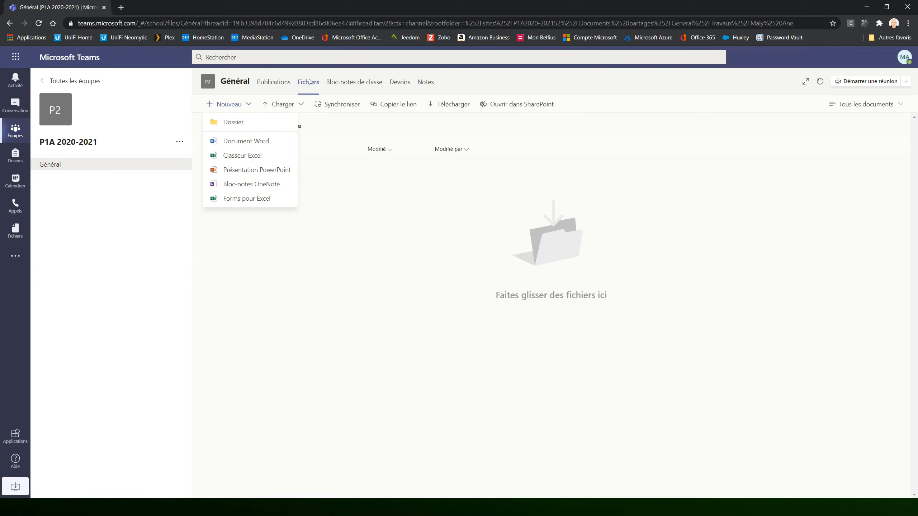
click(219, 125)
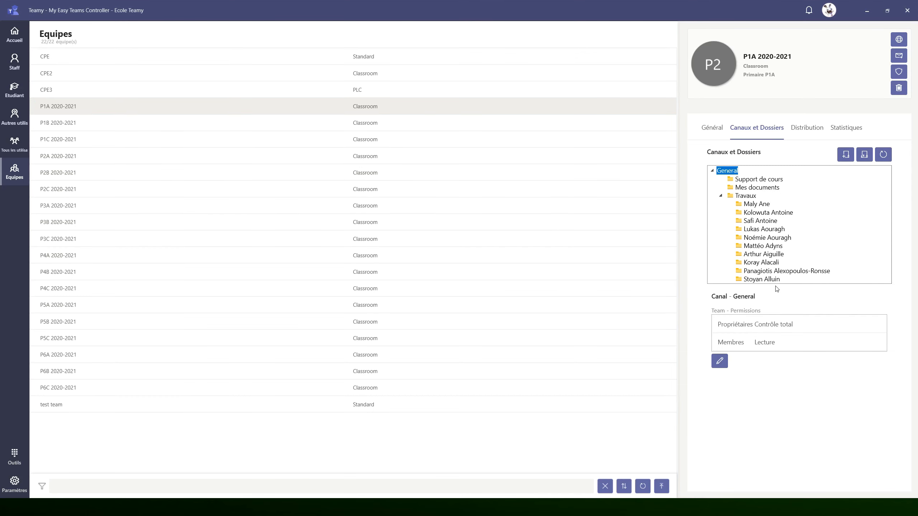
Step: Switch to Teamy and review the folder structure under General, collapsing the student folders inside Travaux
click(713, 172)
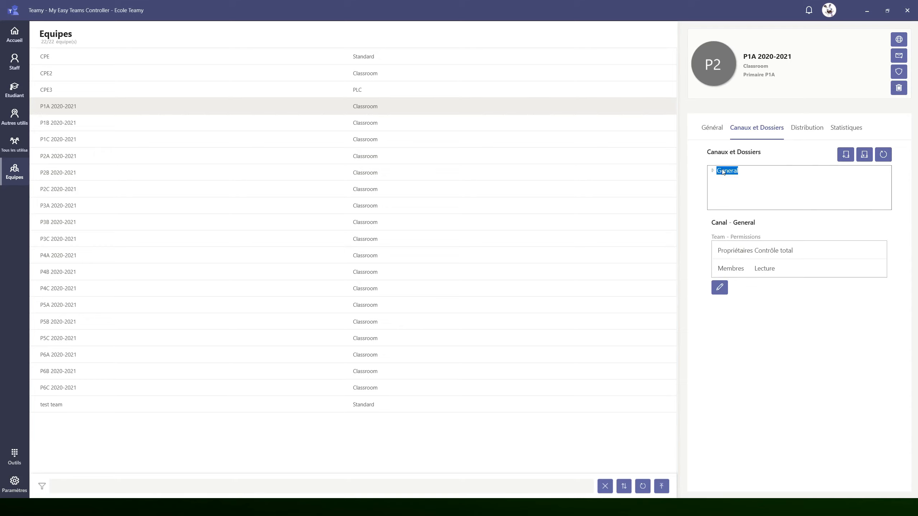
click(713, 171)
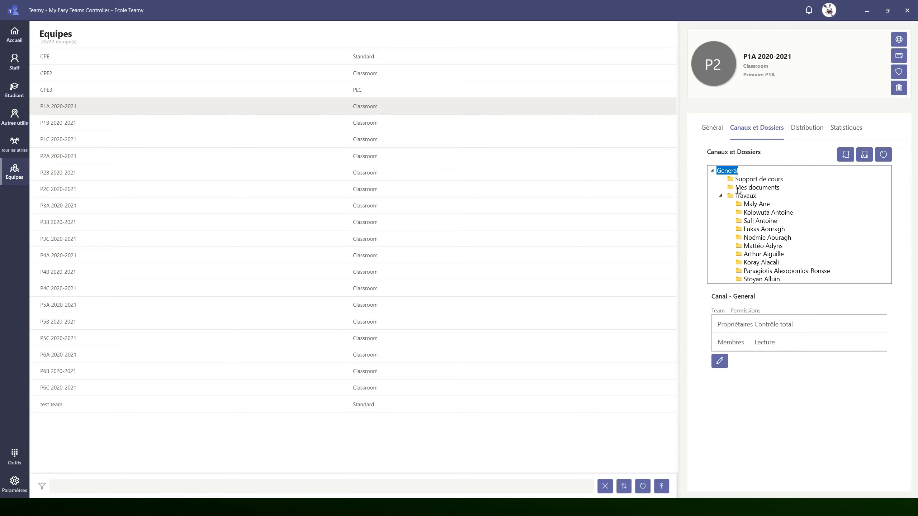
click(713, 172)
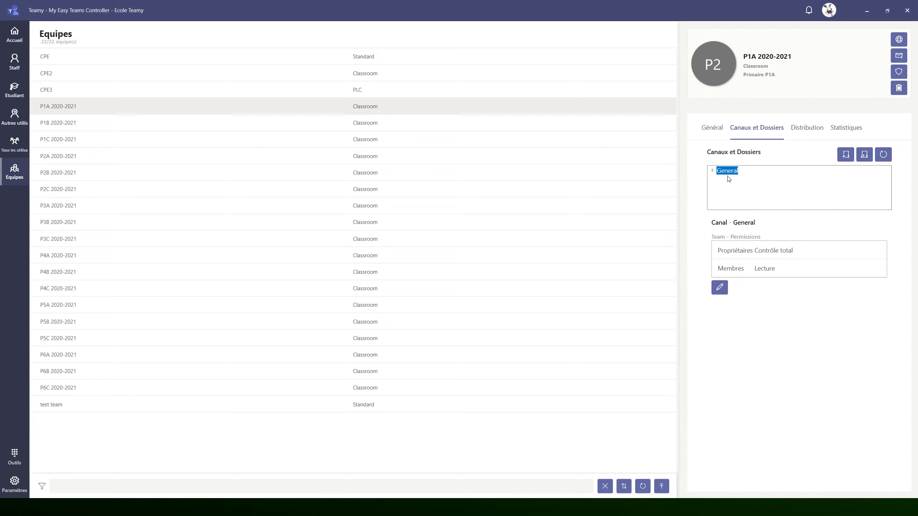
click(713, 172)
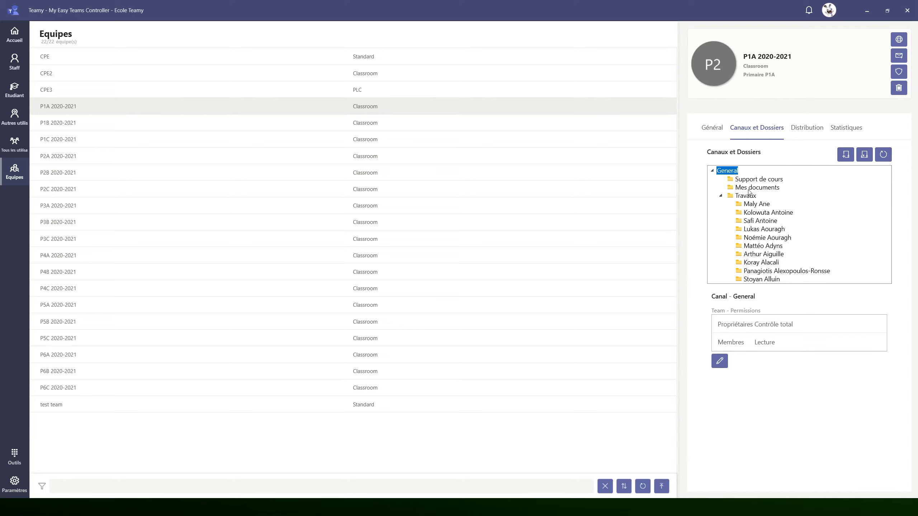
click(722, 196)
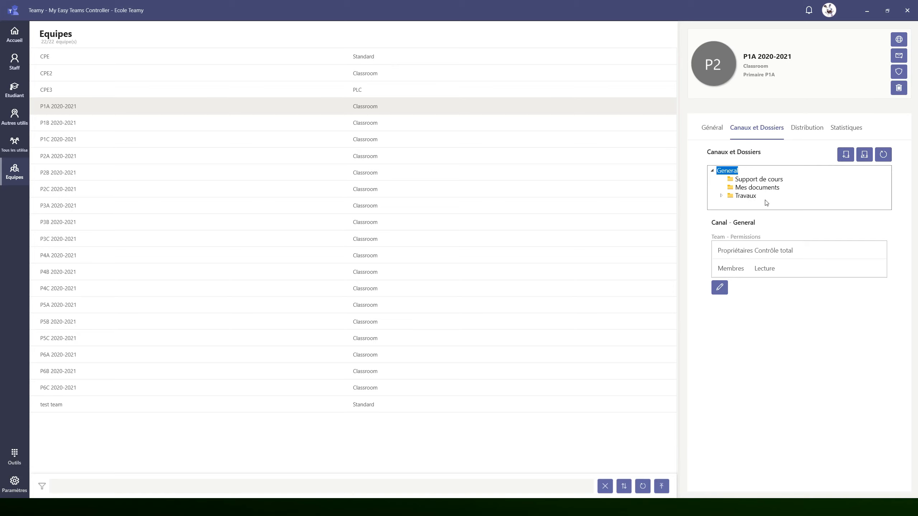